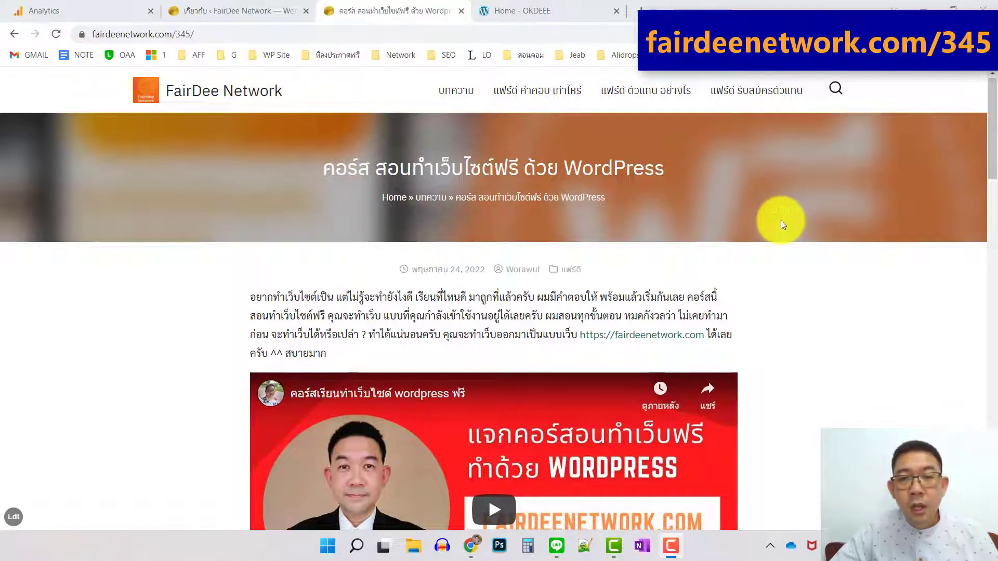
# Step: Review the free WordPress course article on FairDee Network, from the introduction through the lesson list to the enrolment options
pyautogui.scroll(-10, 780, 221)
pyautogui.scroll(-1, 552, 210)
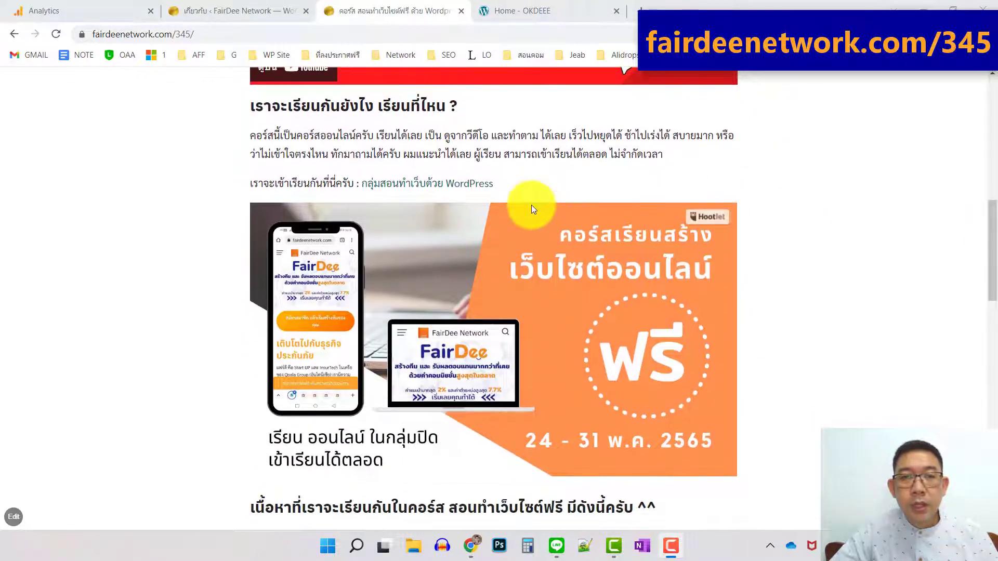
pyautogui.scroll(-1, 714, 192)
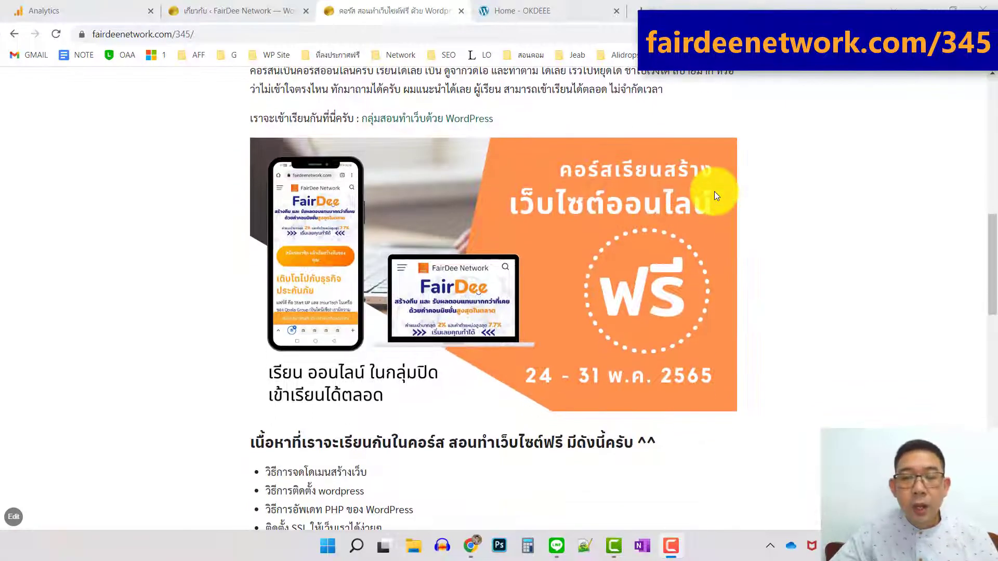
pyautogui.scroll(-3, 628, 213)
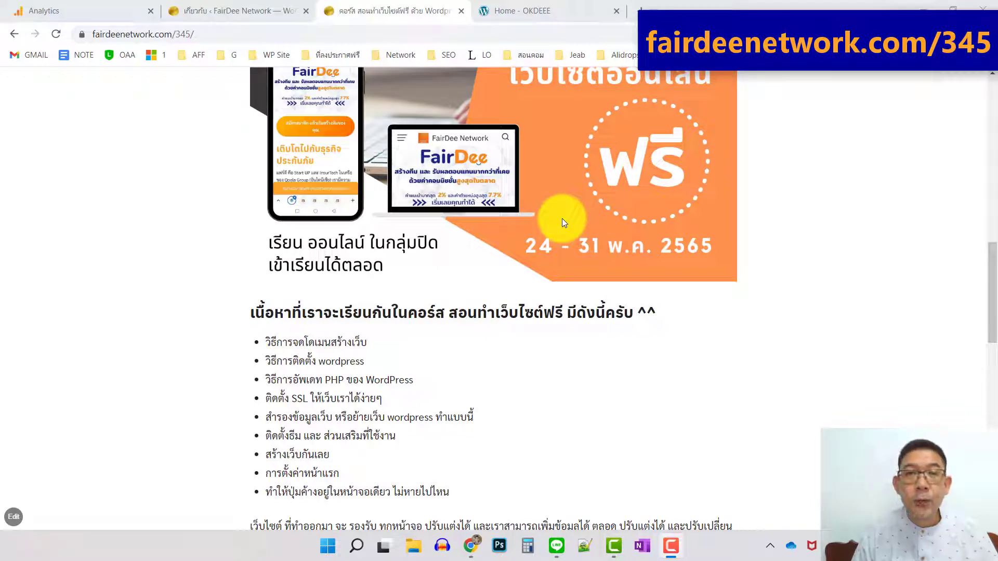
pyautogui.scroll(-10, 591, 279)
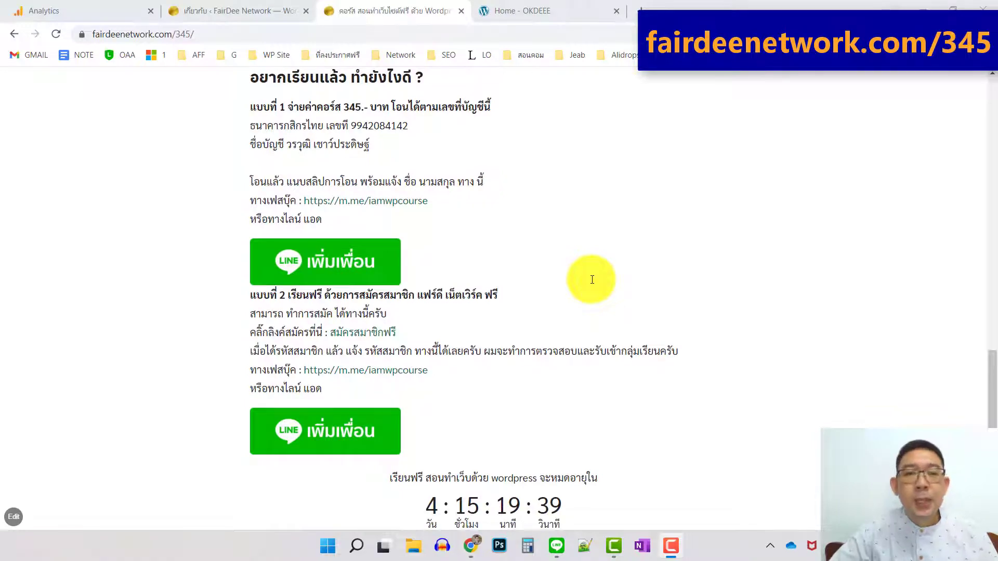
pyautogui.scroll(12, 634, 290)
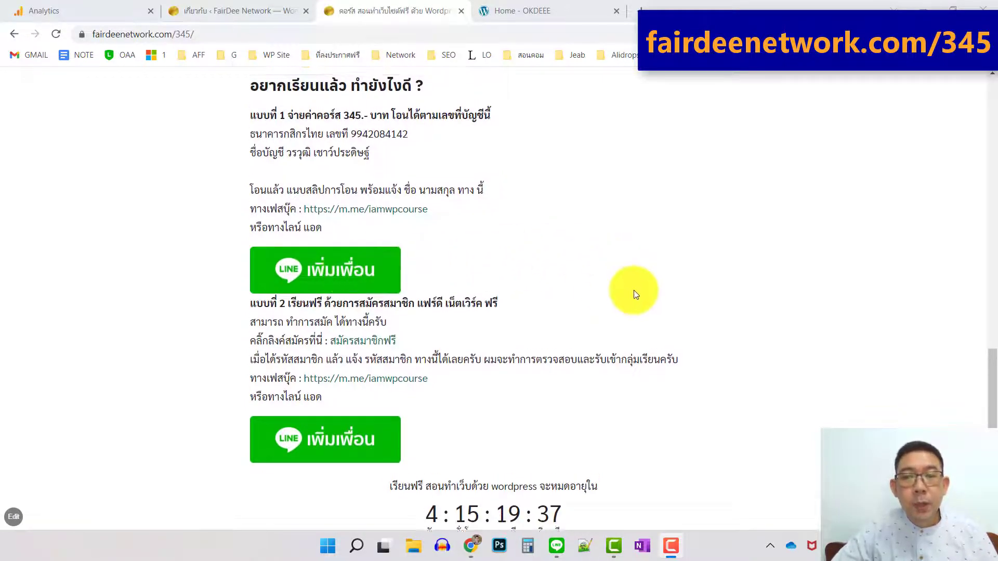
pyautogui.scroll(14, 634, 290)
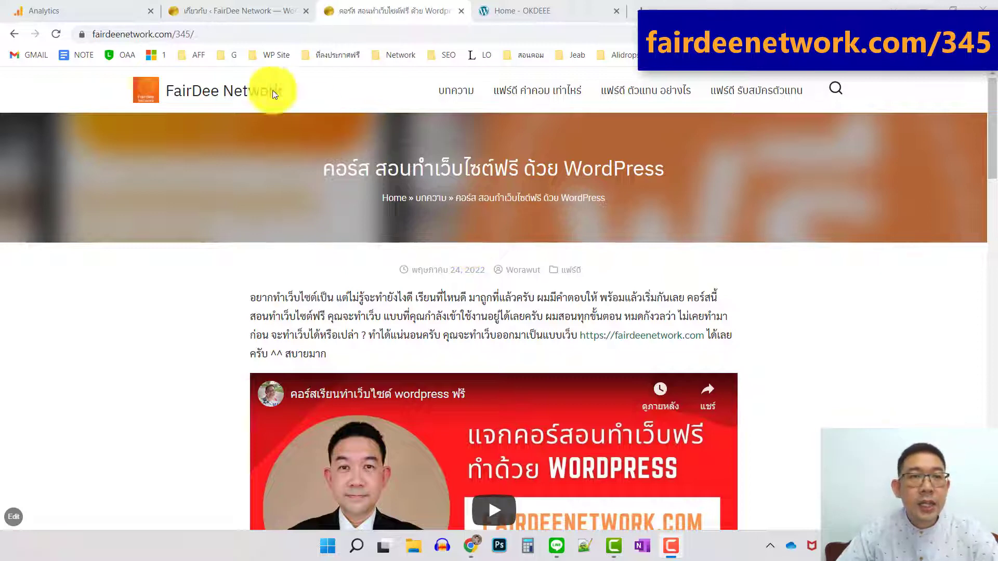
# Step: Switch to Google Analytics and inspect the tracking ID in the najanewsupdate.com property's tracking code settings, returning to the admin overview
pyautogui.click(92, 10)
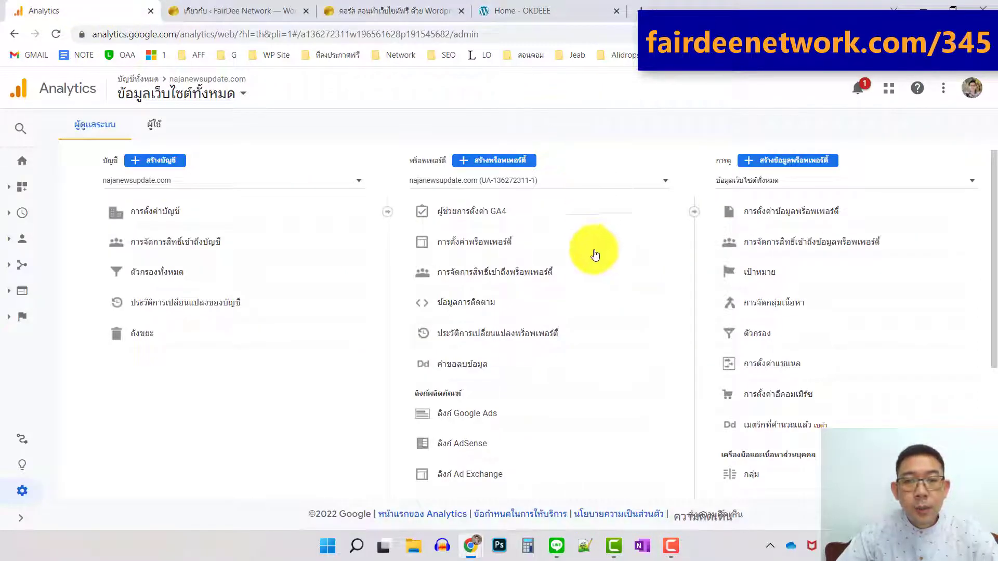
pyautogui.click(472, 303)
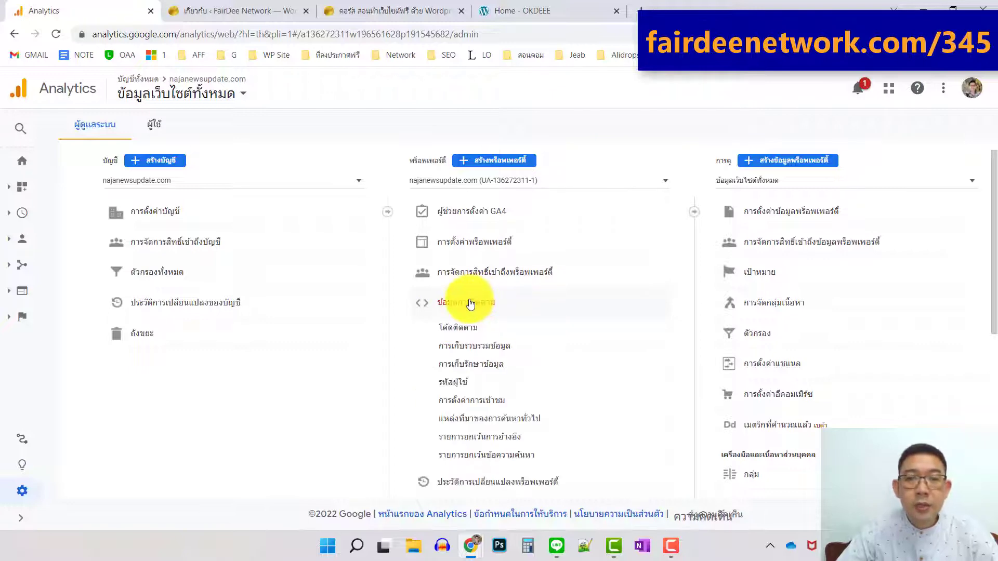
pyautogui.scroll(-1, 490, 301)
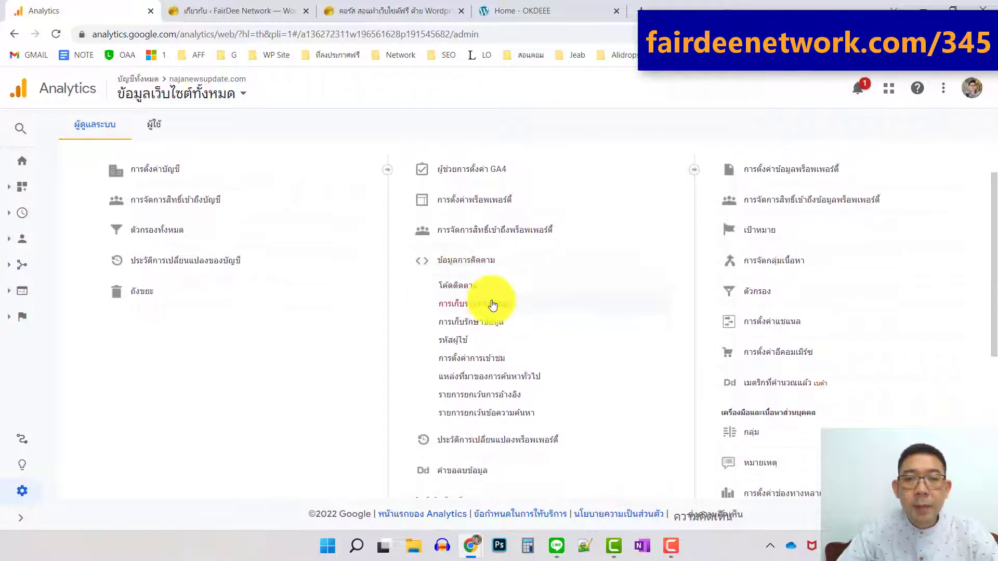
pyautogui.click(457, 286)
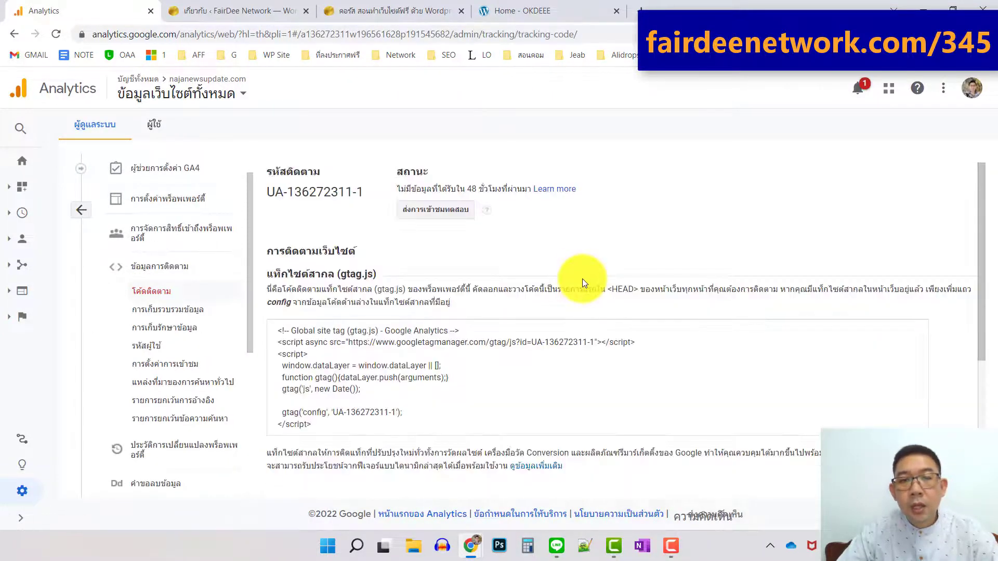
pyautogui.moveTo(363, 195); pyautogui.dragTo(266, 171)
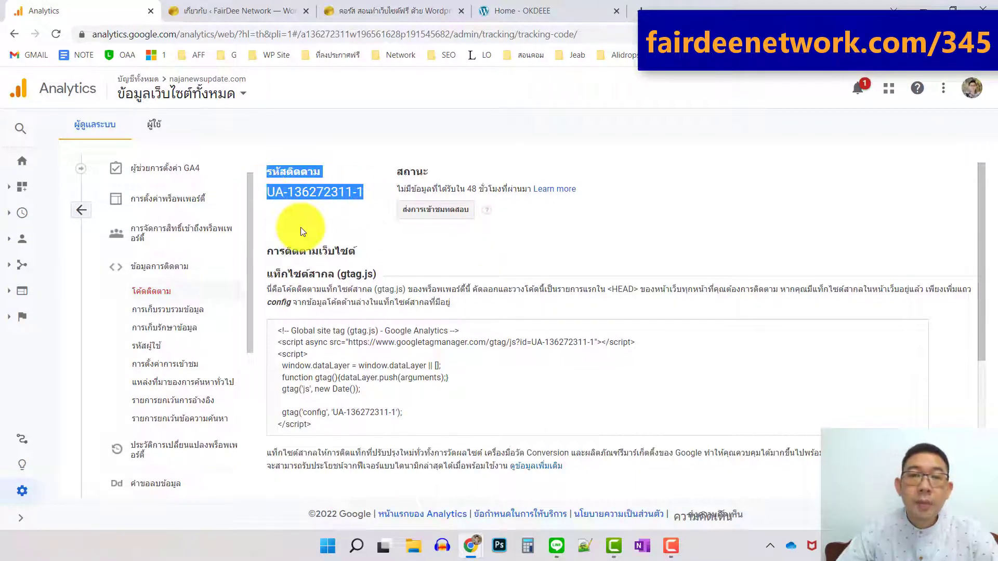
pyautogui.click(81, 210)
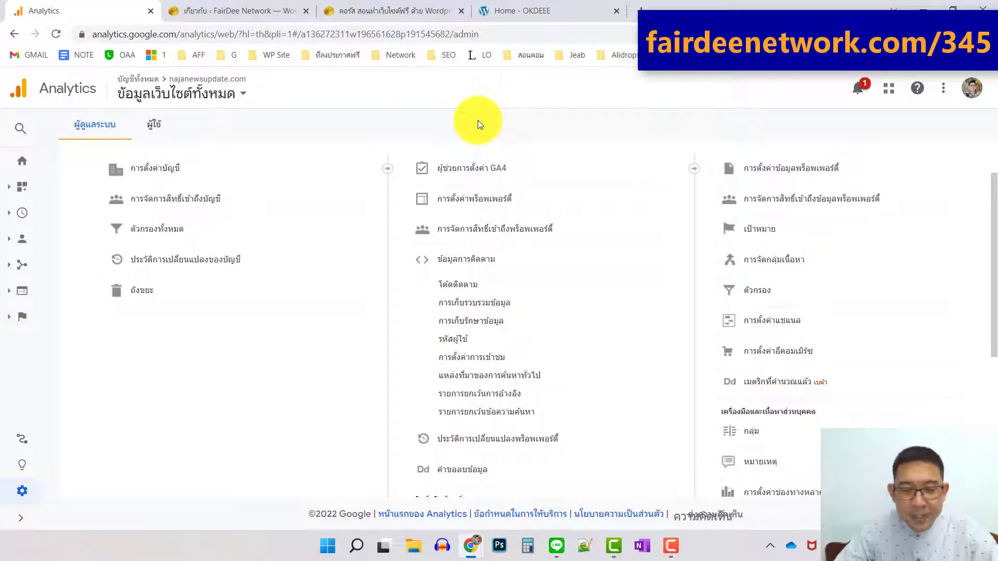
# Step: Switch to the FairDee Network WordPress admin and open the Header and Footer code injection settings
pyautogui.click(238, 6)
pyautogui.scroll(-5, 156, 265)
pyautogui.scroll(-5, 46, 371)
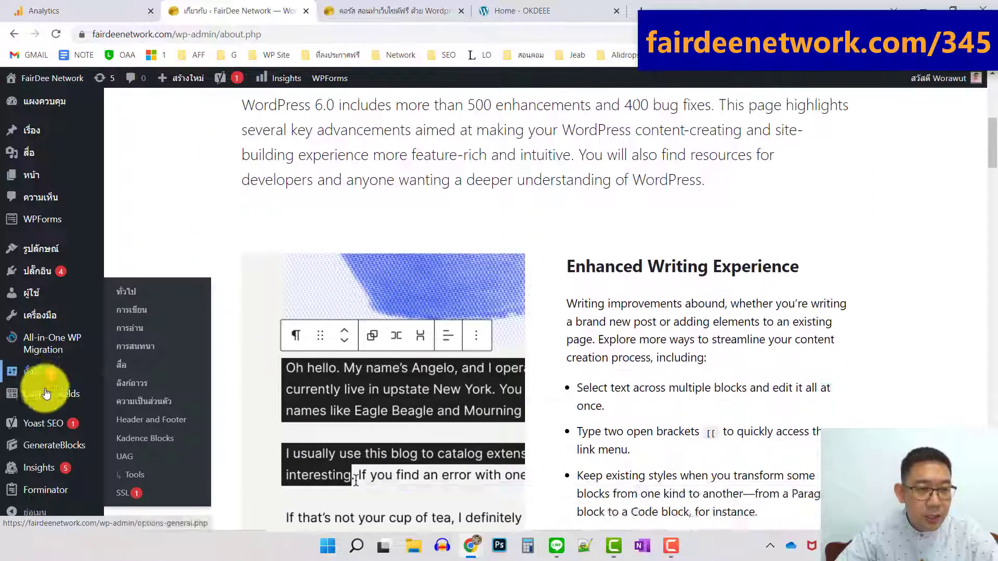
pyautogui.moveTo(45, 381)
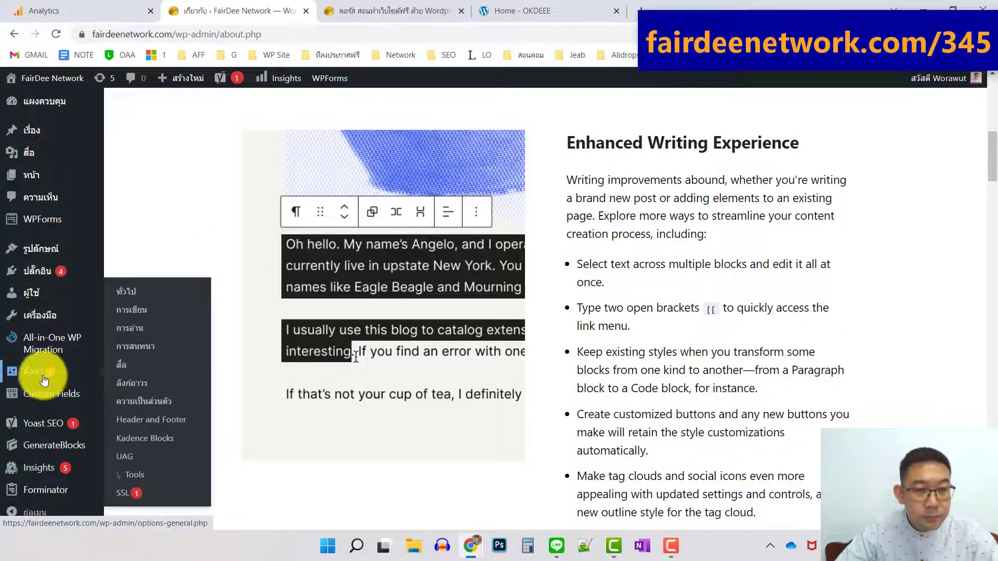
pyautogui.click(169, 421)
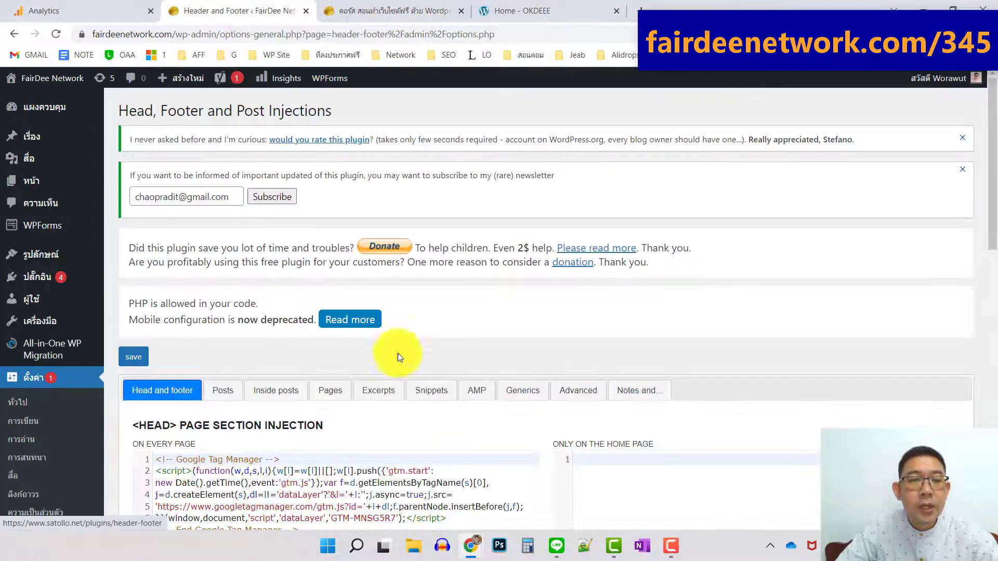
# Step: View the MonsterInsights overview on the WordPress dashboard, and return to the published WordPress course article
pyautogui.moveTo(47, 78)
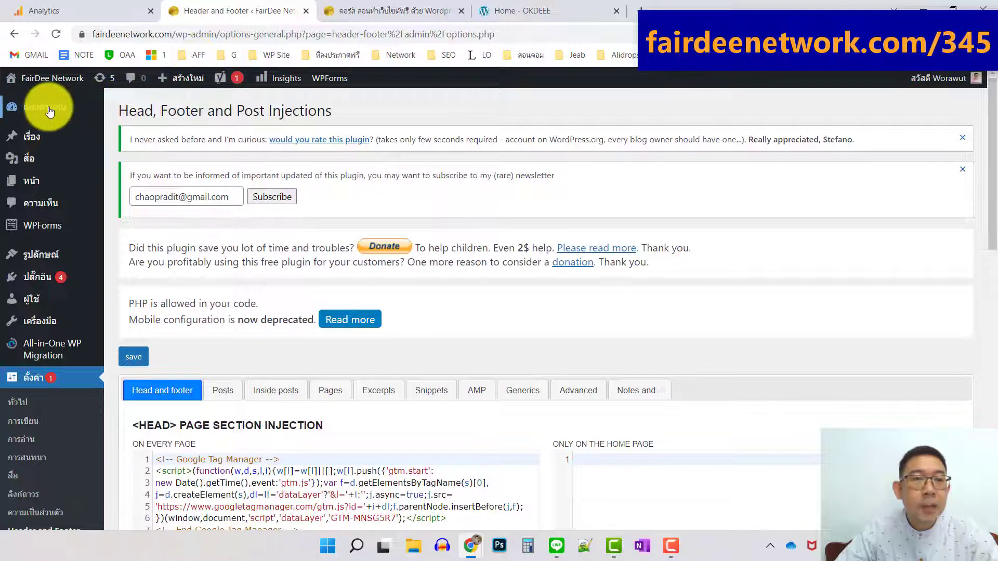
pyautogui.click(49, 106)
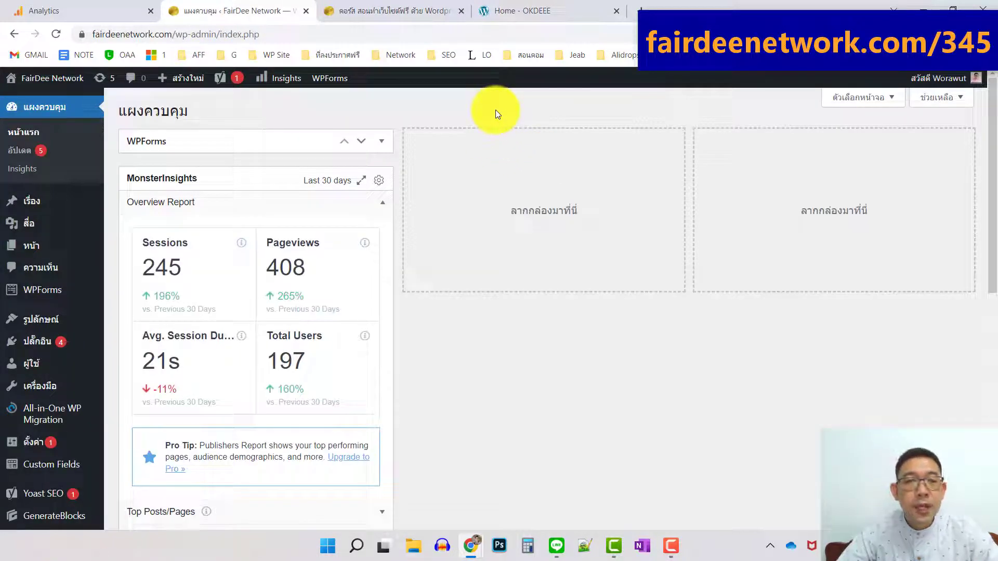
pyautogui.click(384, 8)
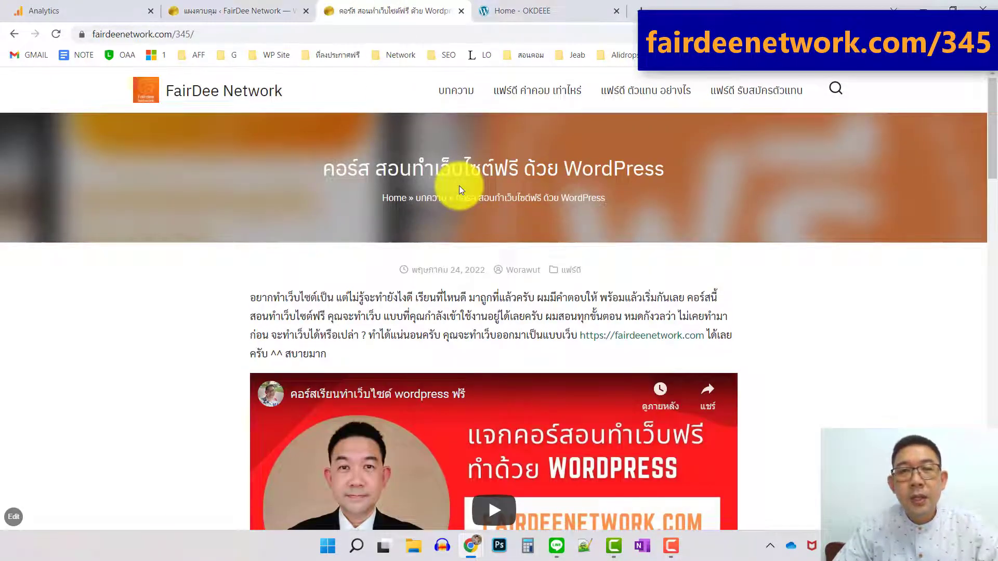
# Step: Return to the Google Analytics admin overview and collapse the property's tracking info group
pyautogui.click(76, 11)
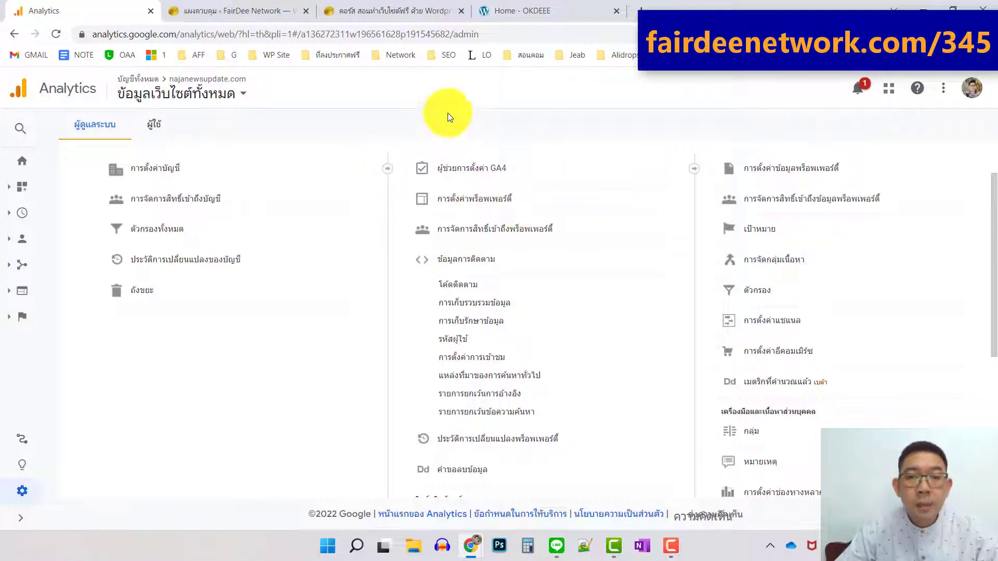
pyautogui.click(463, 262)
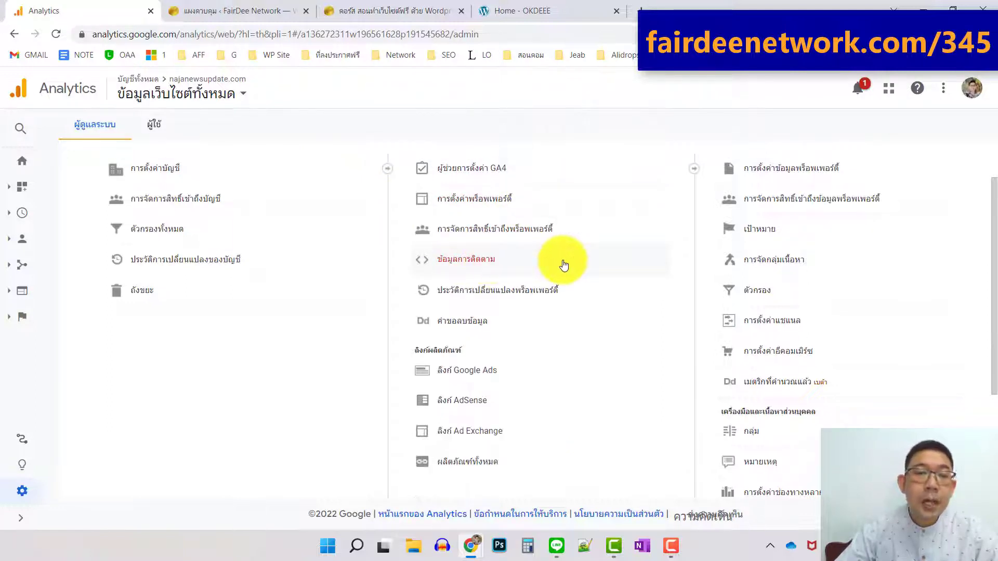
pyautogui.scroll(1, 597, 187)
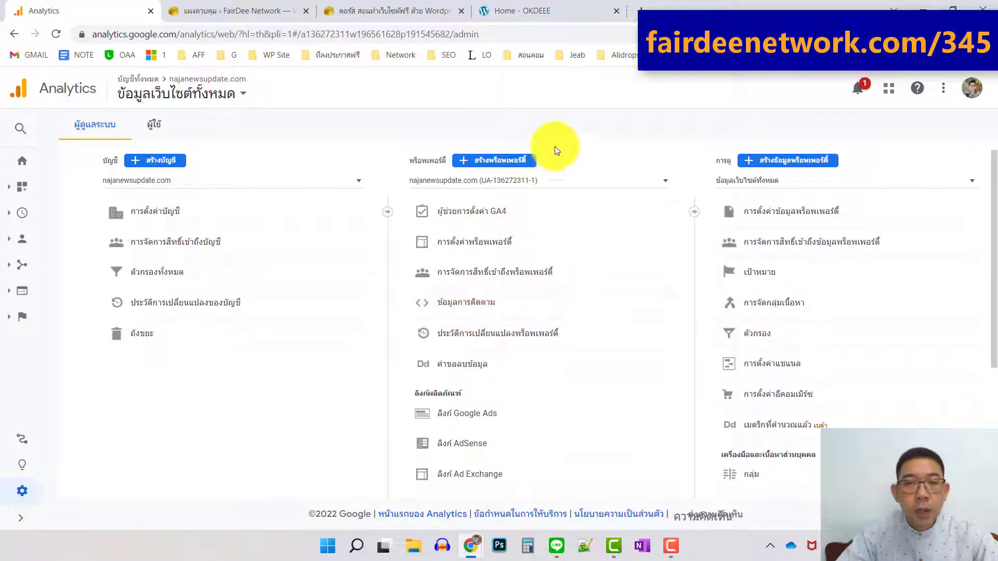
# Step: Start creating a new Analytics property and reveal the advanced options of its setup form
pyautogui.click(500, 160)
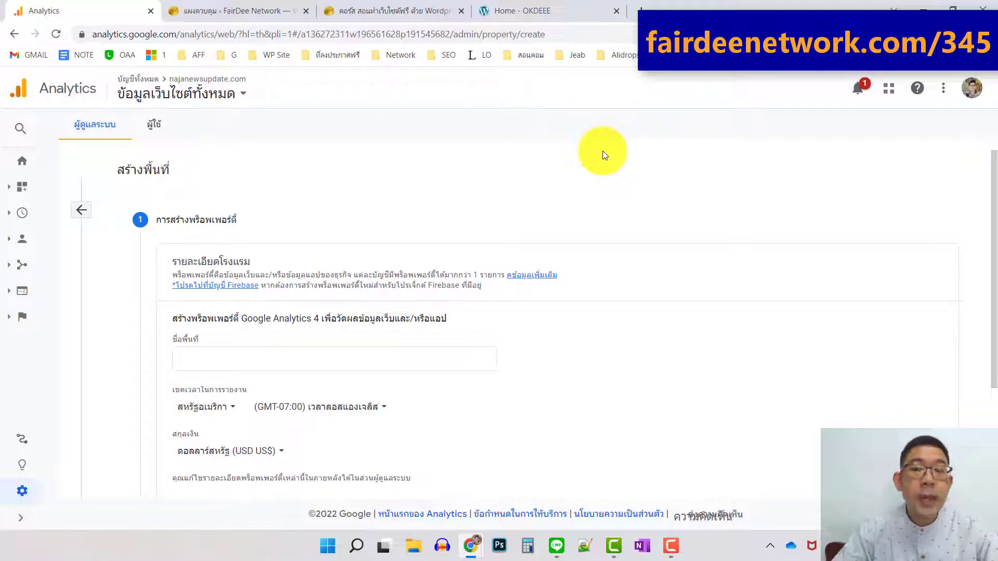
pyautogui.scroll(-5, 603, 150)
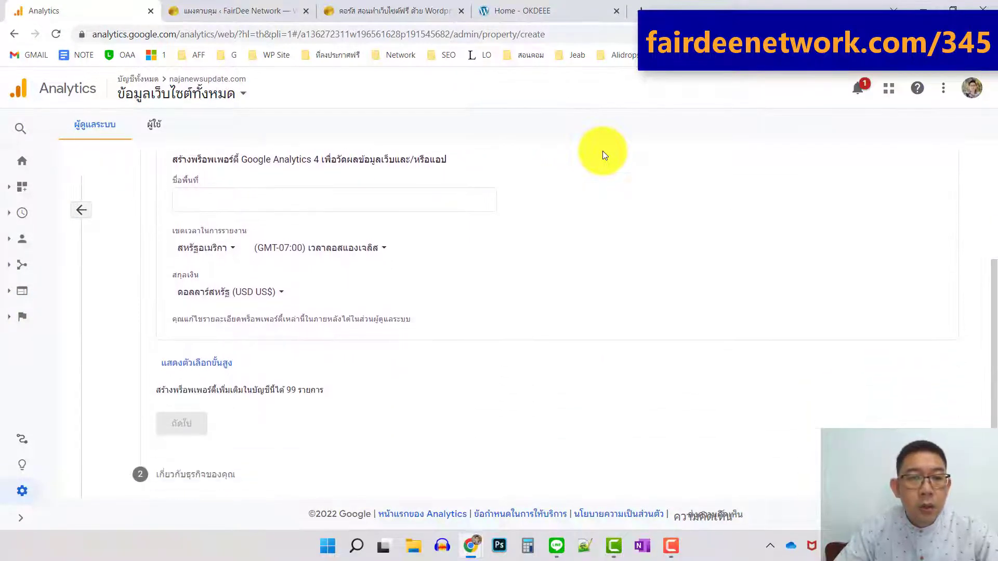
pyautogui.scroll(2, 603, 151)
pyautogui.scroll(-1, 312, 208)
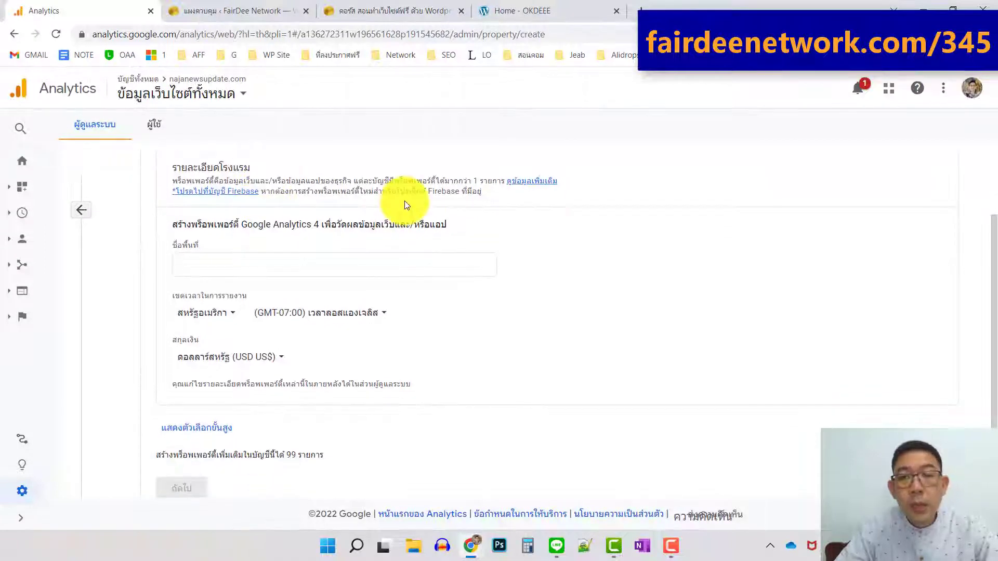
pyautogui.scroll(-1, 526, 220)
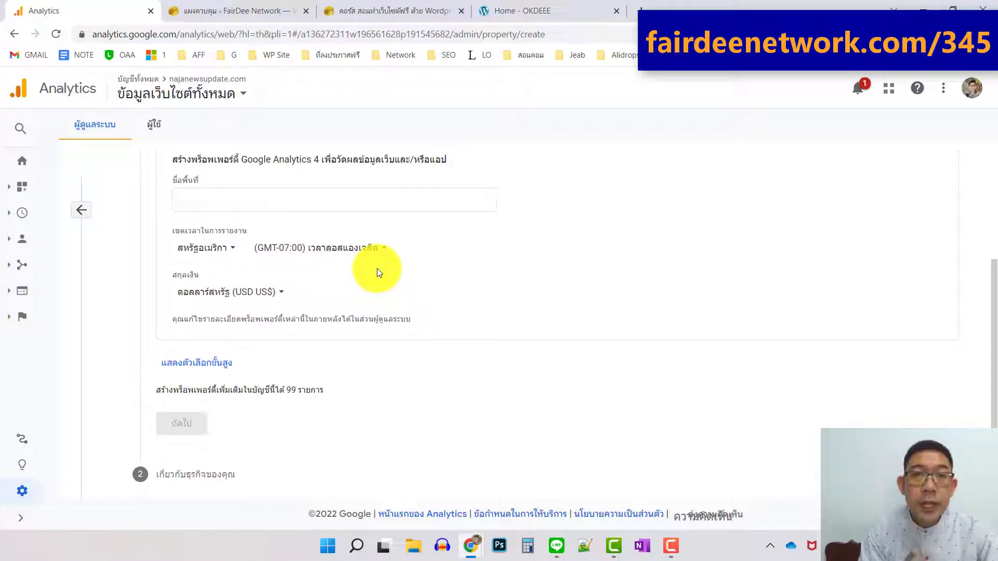
pyautogui.click(203, 364)
pyautogui.scroll(-2, 551, 325)
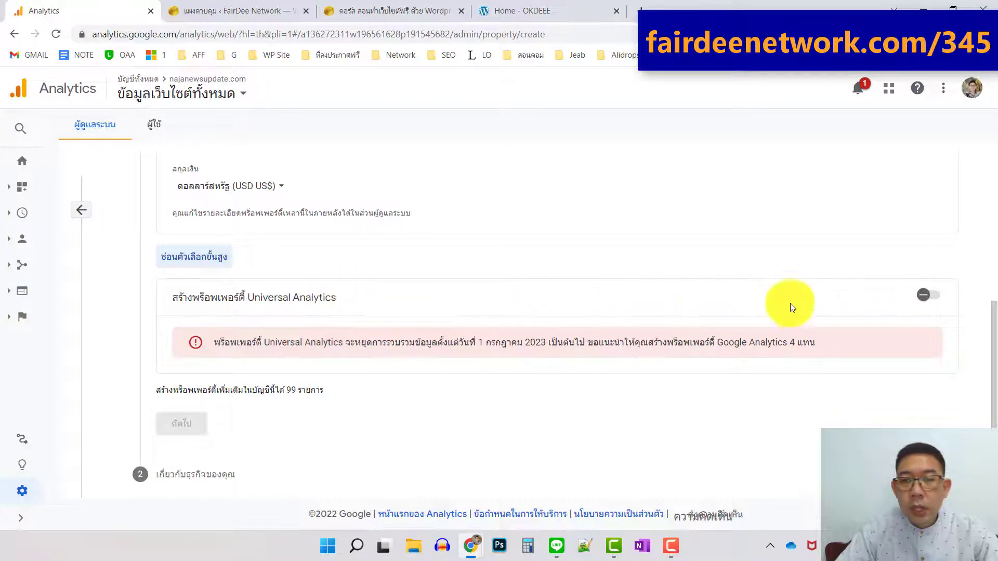
# Step: Enable creation of a Universal Analytics property and examine the website URL field and the Google Analytics 4 options
pyautogui.click(925, 295)
pyautogui.scroll(-2, 585, 301)
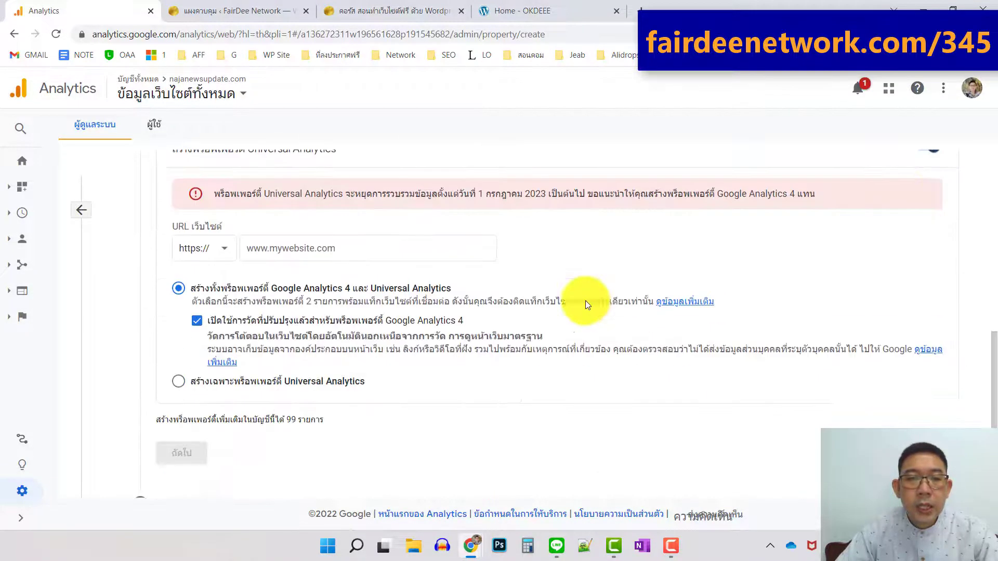
pyautogui.scroll(-1, 621, 294)
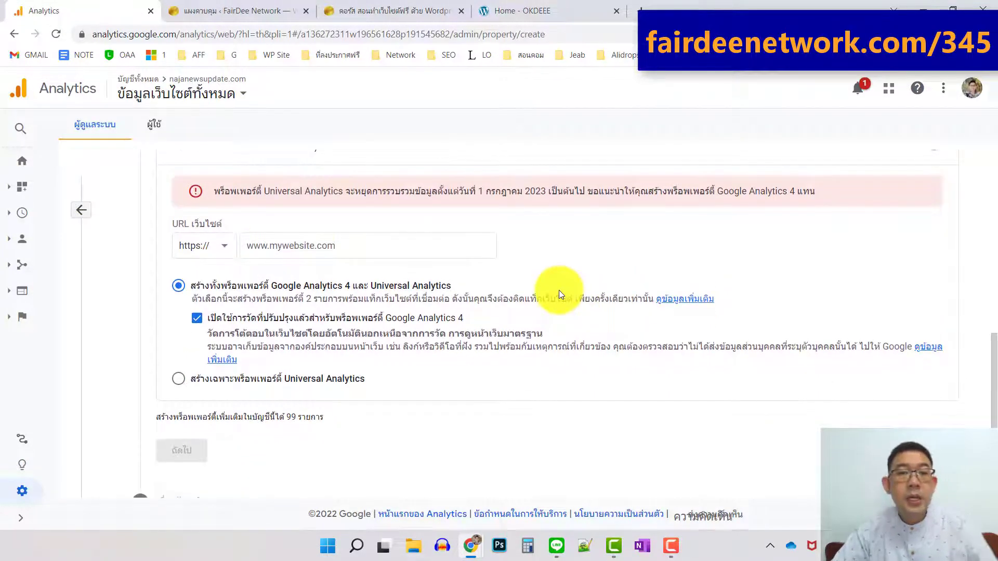
pyautogui.click(297, 243)
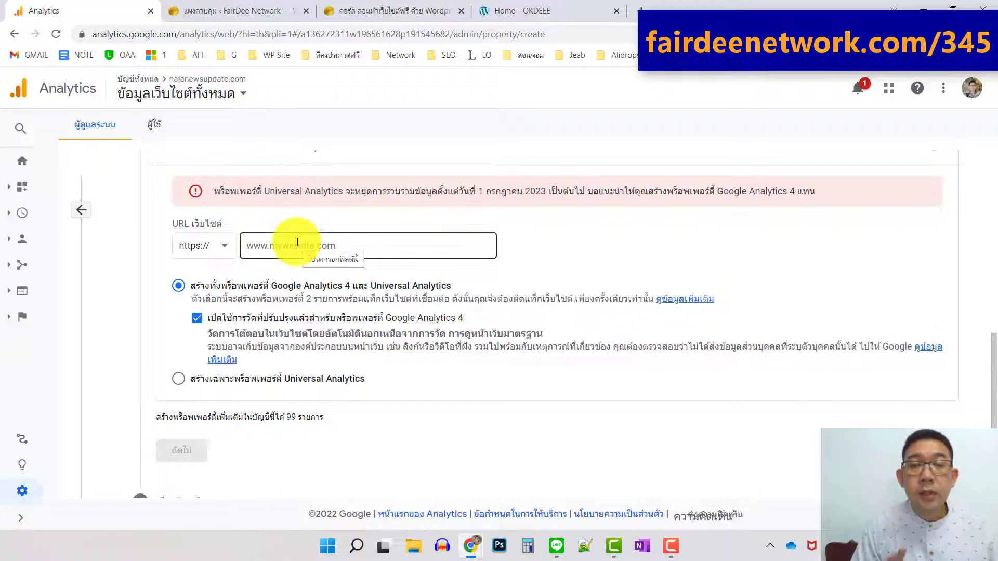
pyautogui.click(297, 242)
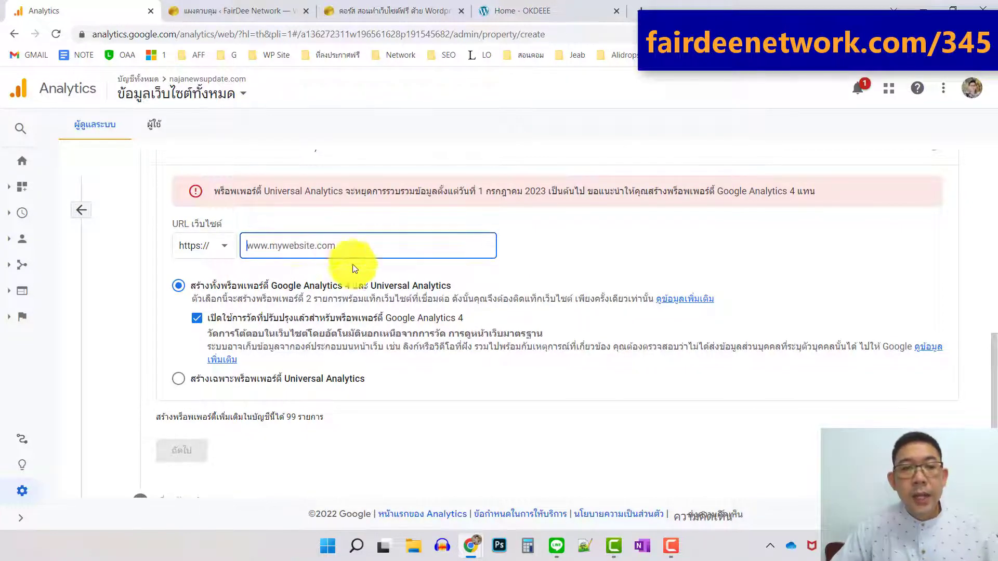
pyautogui.scroll(-1, 402, 356)
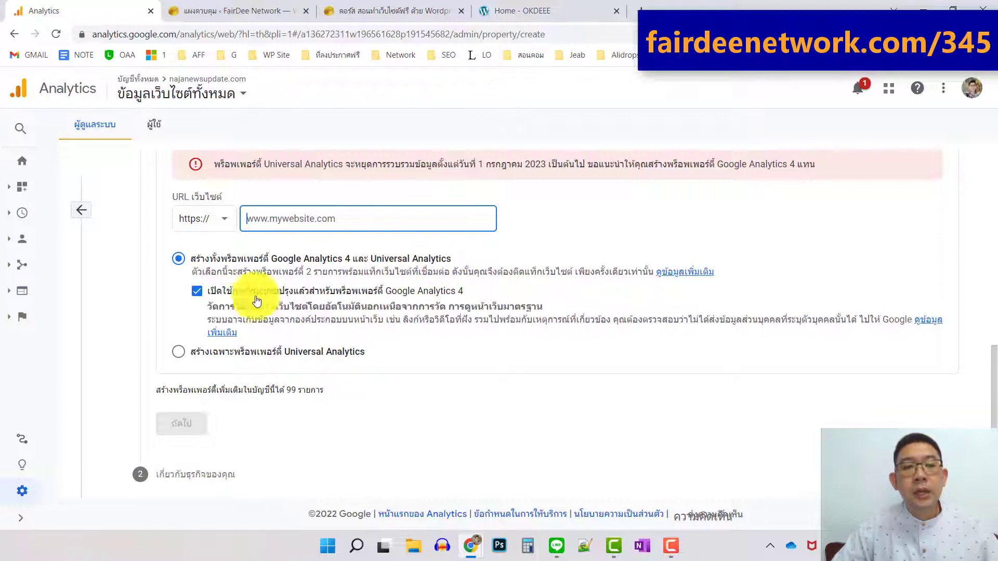
# Step: Try the Universal Analytics-only option, switch back to creating both property types, and leave the form without creating a property
pyautogui.click(177, 354)
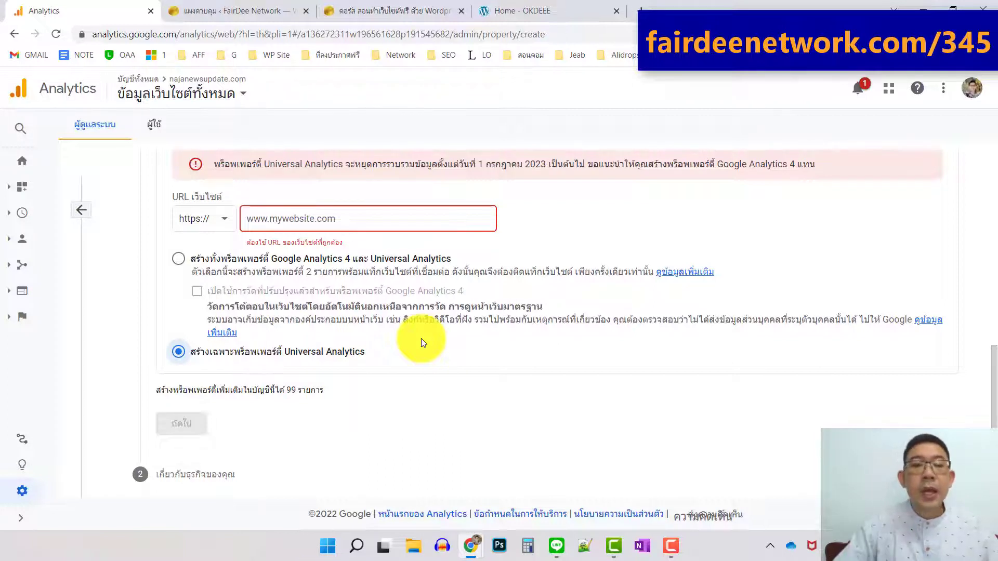
pyautogui.scroll(1, 270, 294)
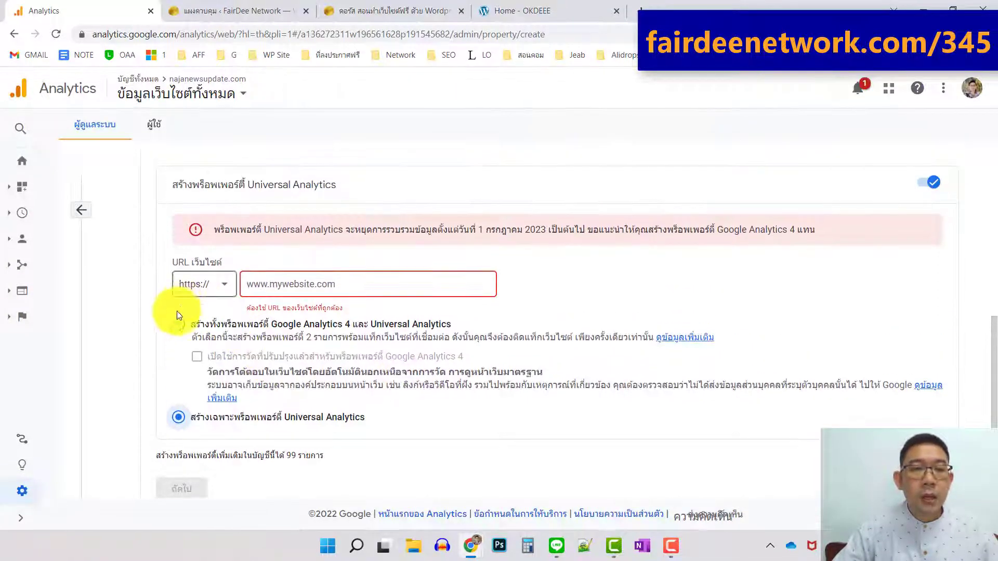
pyautogui.click(178, 323)
pyautogui.scroll(1, 618, 366)
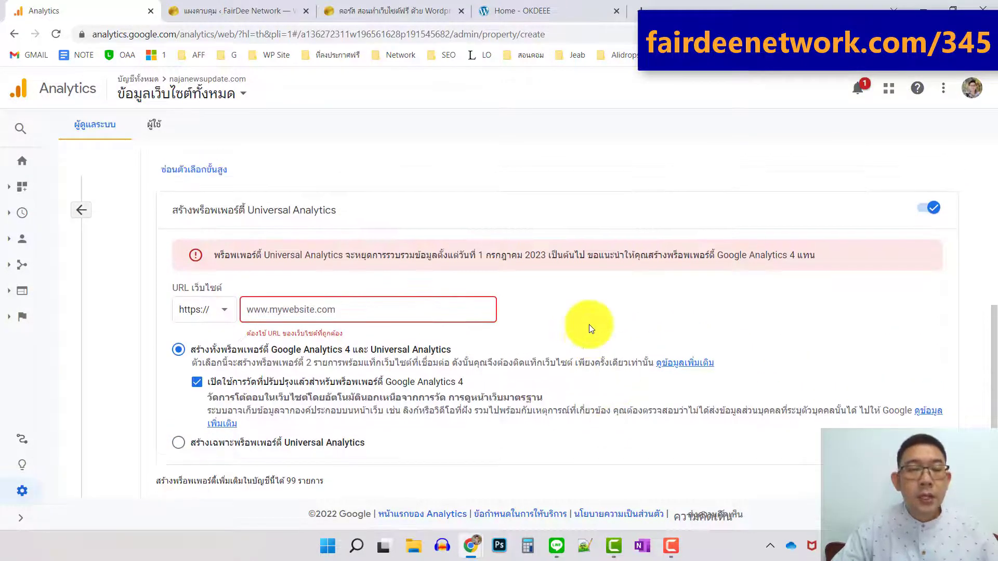
pyautogui.click(85, 210)
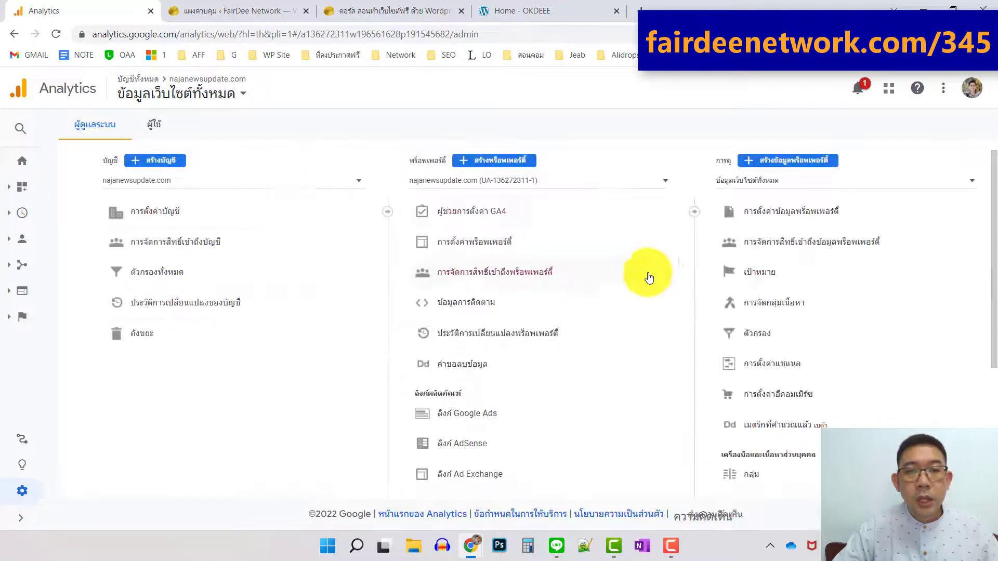
# Step: Start creating a new Analytics property, name it "naja", and show the form's advanced options
pyautogui.click(600, 181)
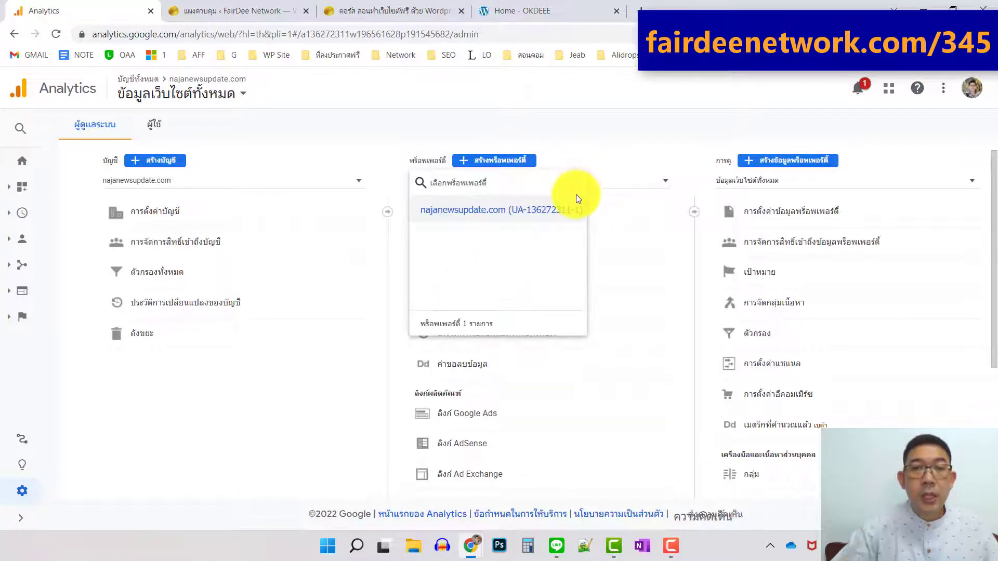
pyautogui.click(606, 161)
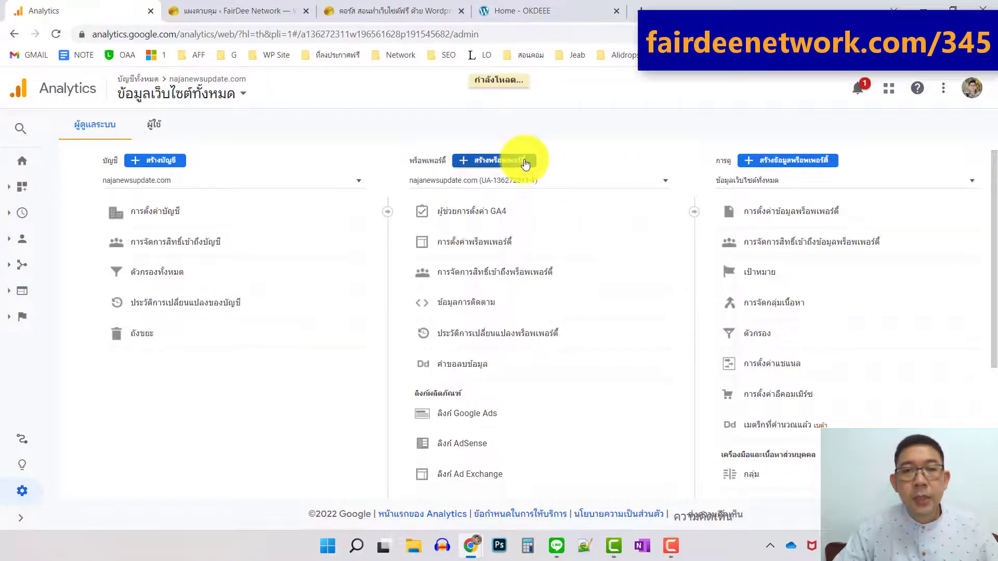
pyautogui.click(524, 162)
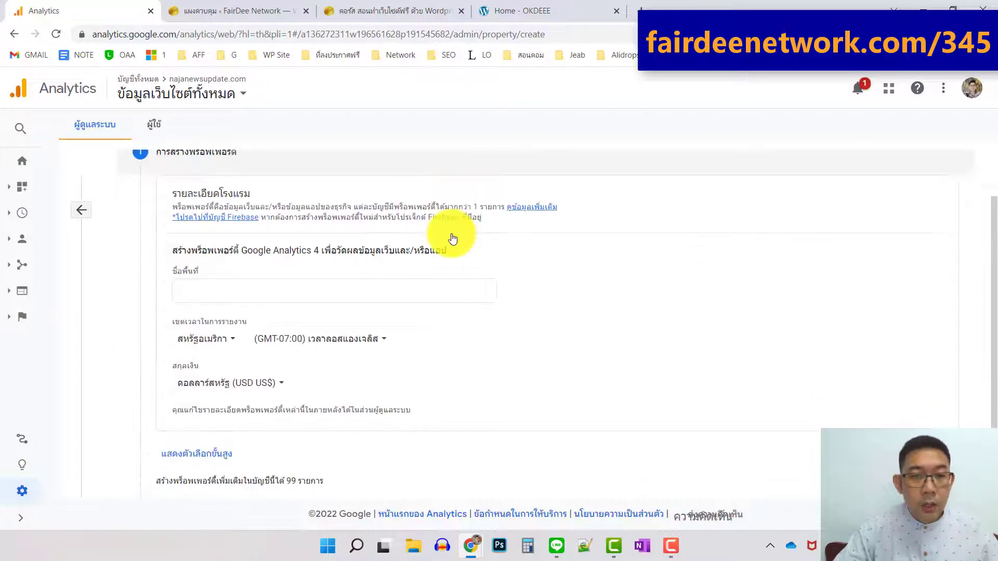
pyautogui.click(213, 210)
pyautogui.write('naja')
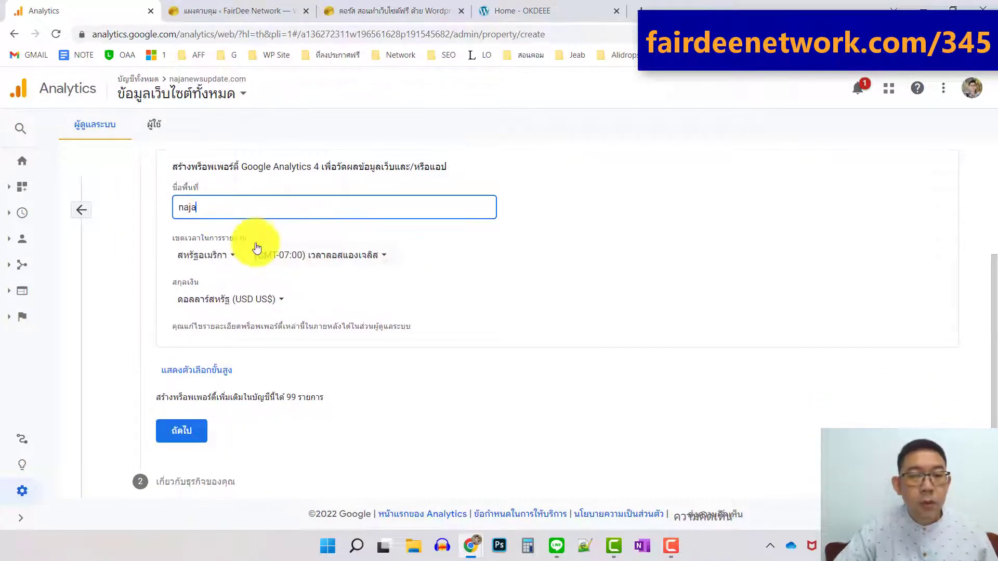
pyautogui.scroll(-1, 256, 256)
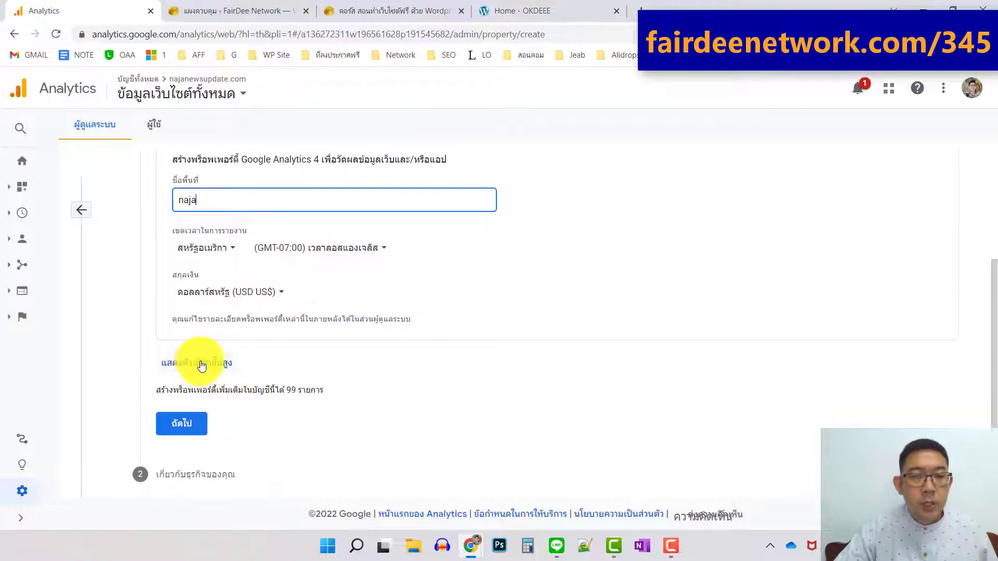
pyautogui.click(199, 365)
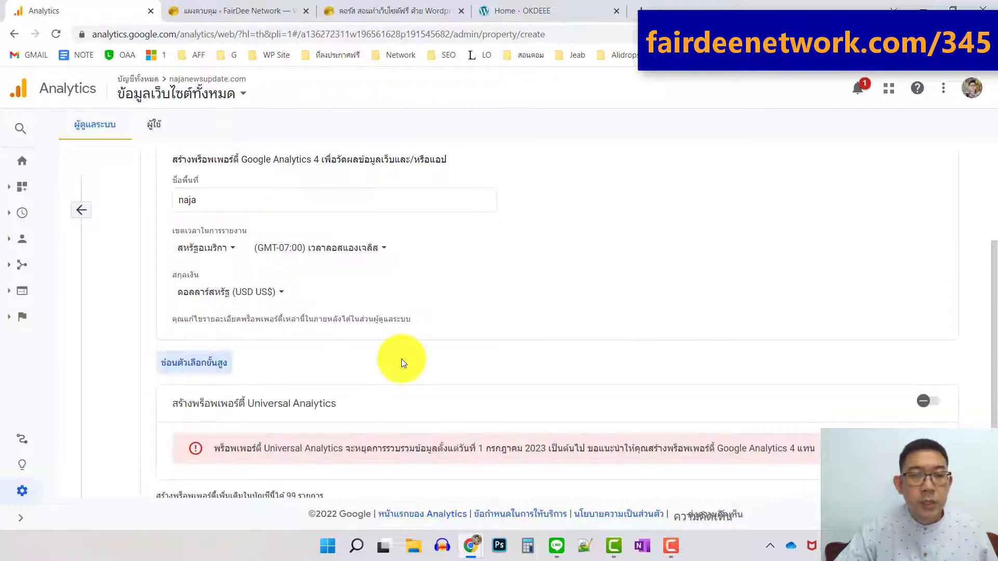
# Step: Set the new property's reporting time zone country to ไทย (Thailand)
pyautogui.click(225, 252)
pyautogui.write('thai')
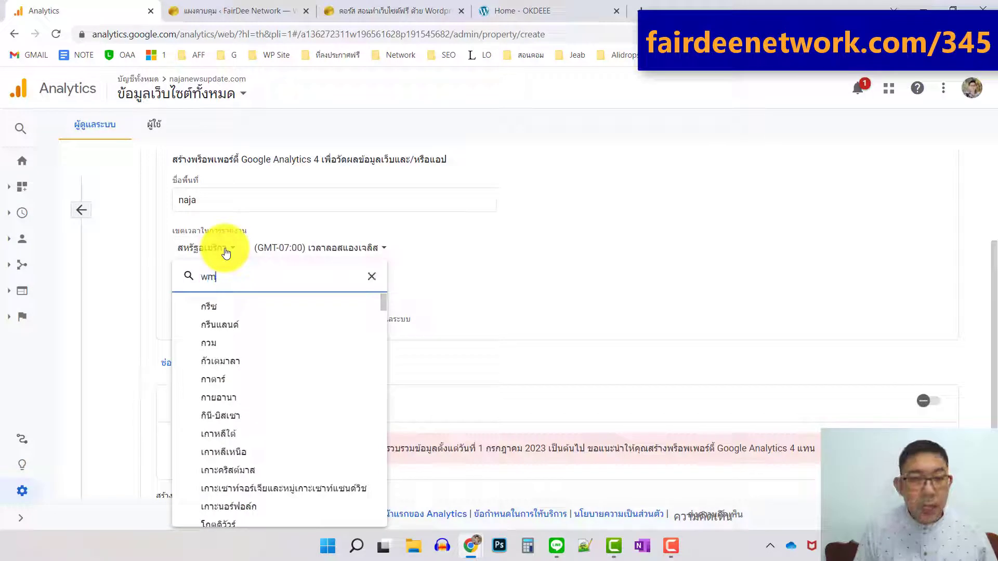
pyautogui.press('BackSpace')
pyautogui.press('BackSpace')
pyautogui.press('BackSpace')
pyautogui.press('BackSpace')
pyautogui.write('ไทย')
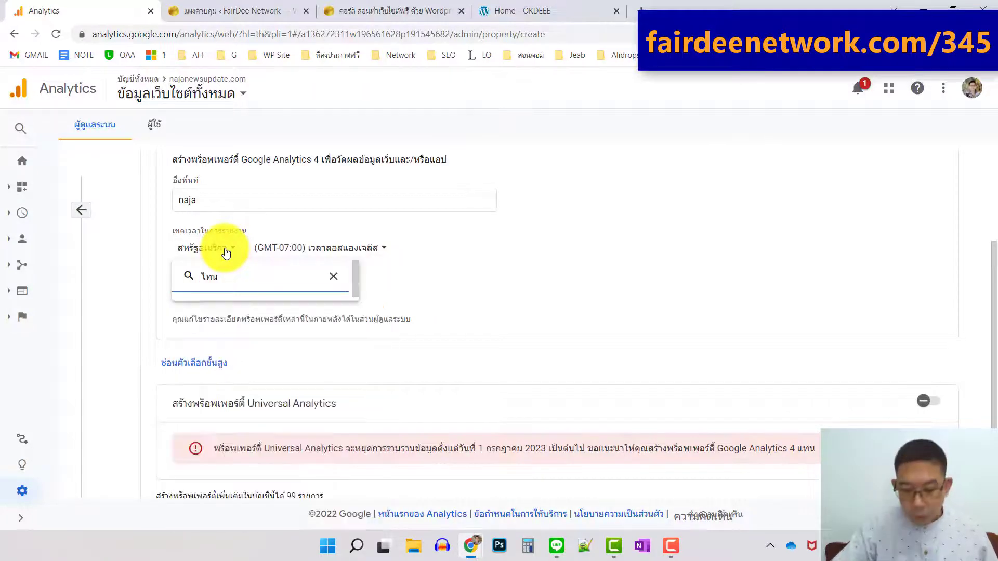
pyautogui.press('BackSpace')
pyautogui.write('ย')
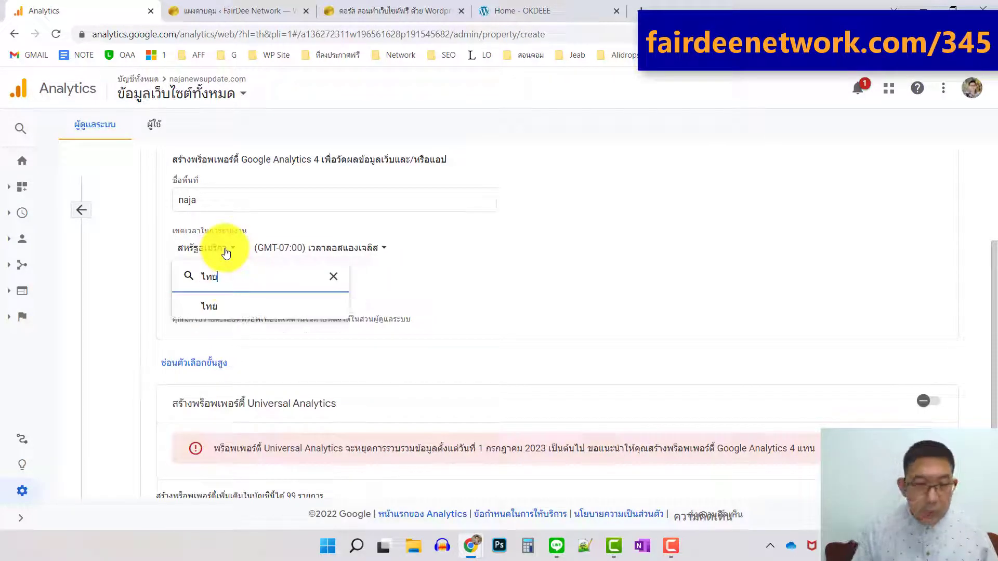
pyautogui.click(214, 310)
# Step: Set the new property's currency to บาท (THB ฿)
pyautogui.click(274, 291)
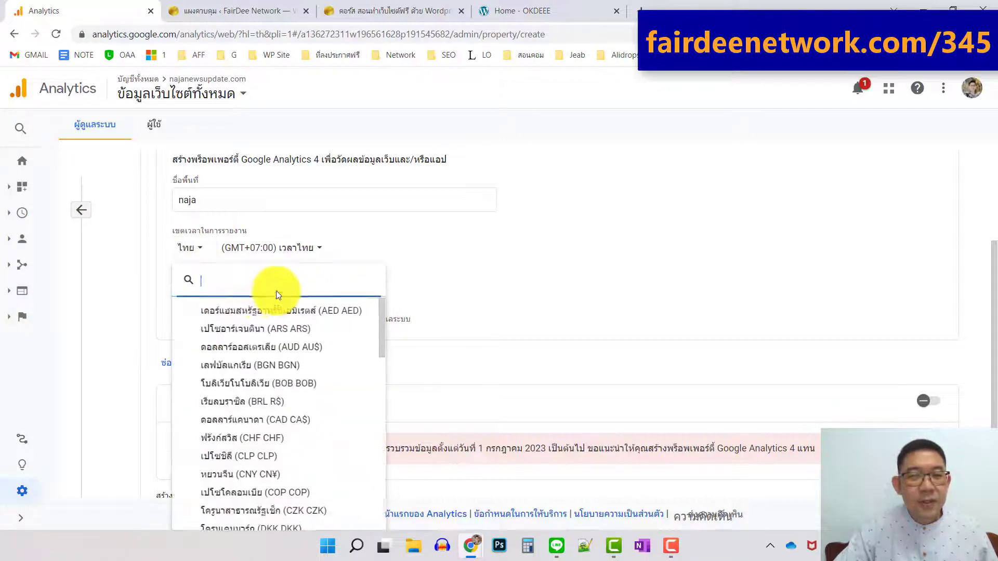
pyautogui.write('บาท')
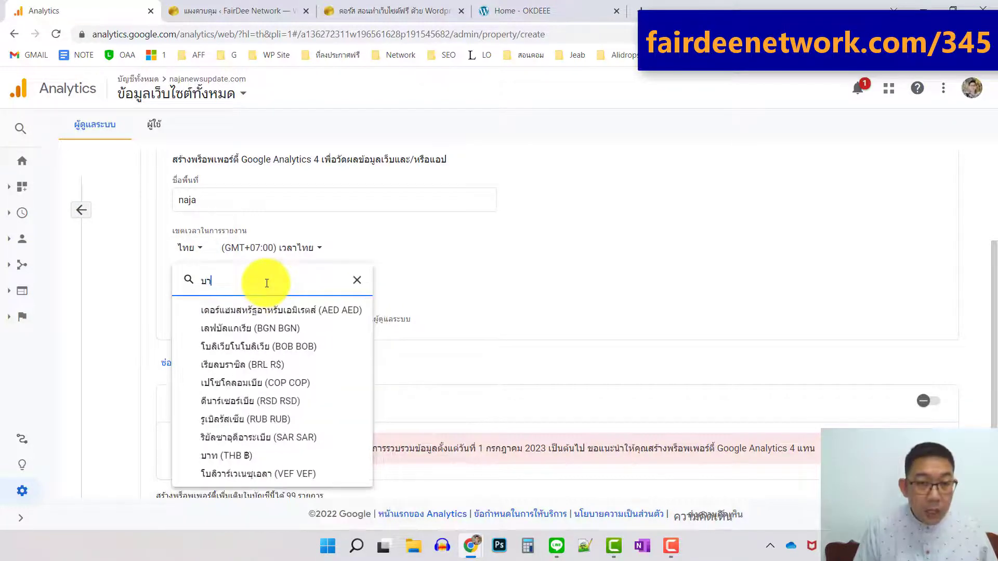
pyautogui.click(257, 349)
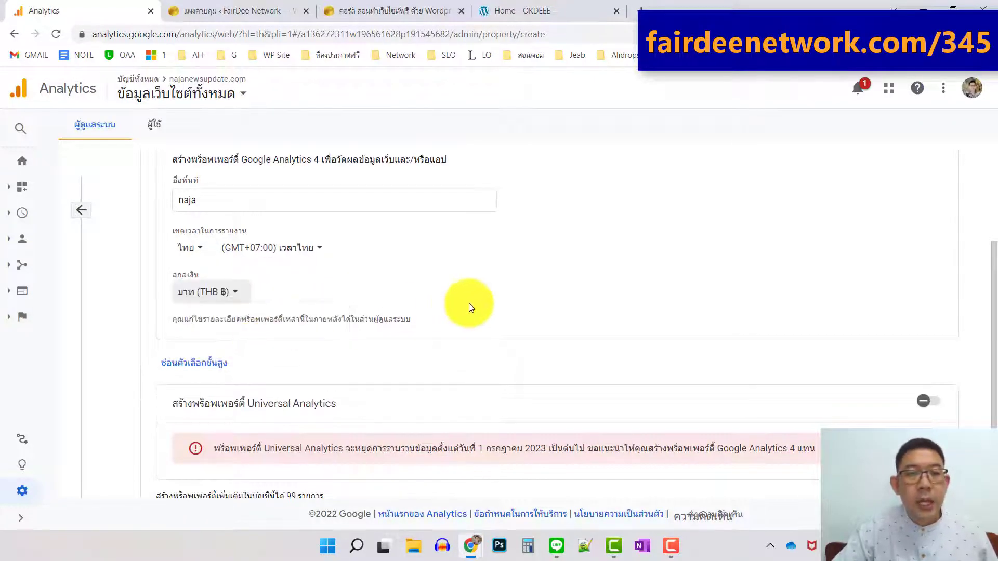
# Step: Collapse and reopen the advanced options, then enable creation of a Universal Analytics property
pyautogui.scroll(-2, 469, 305)
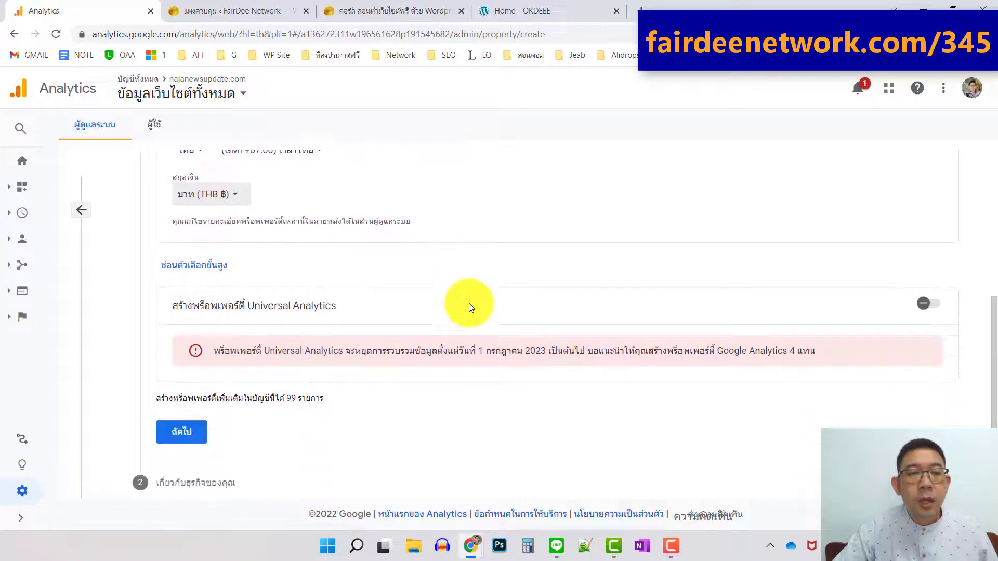
pyautogui.click(196, 256)
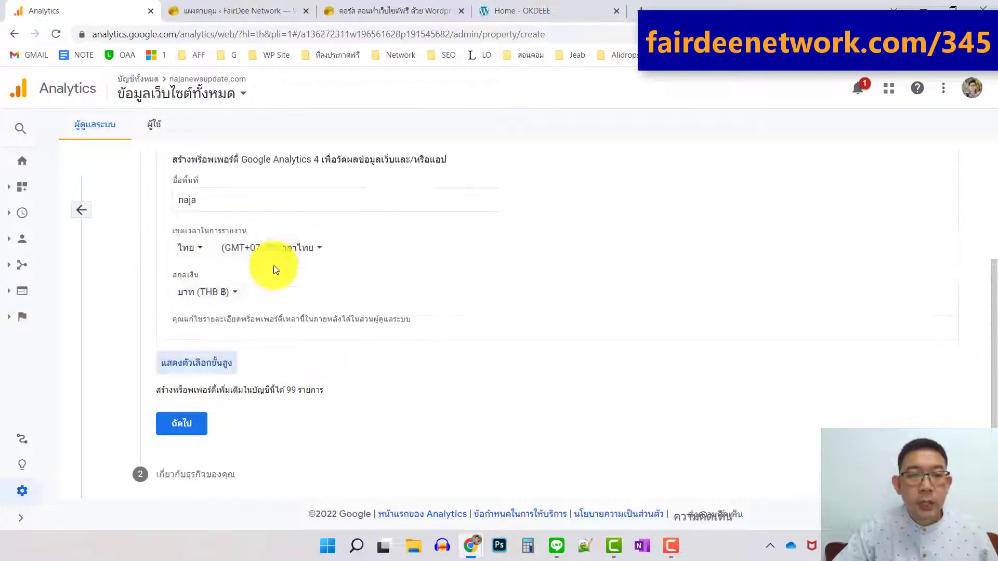
pyautogui.click(207, 366)
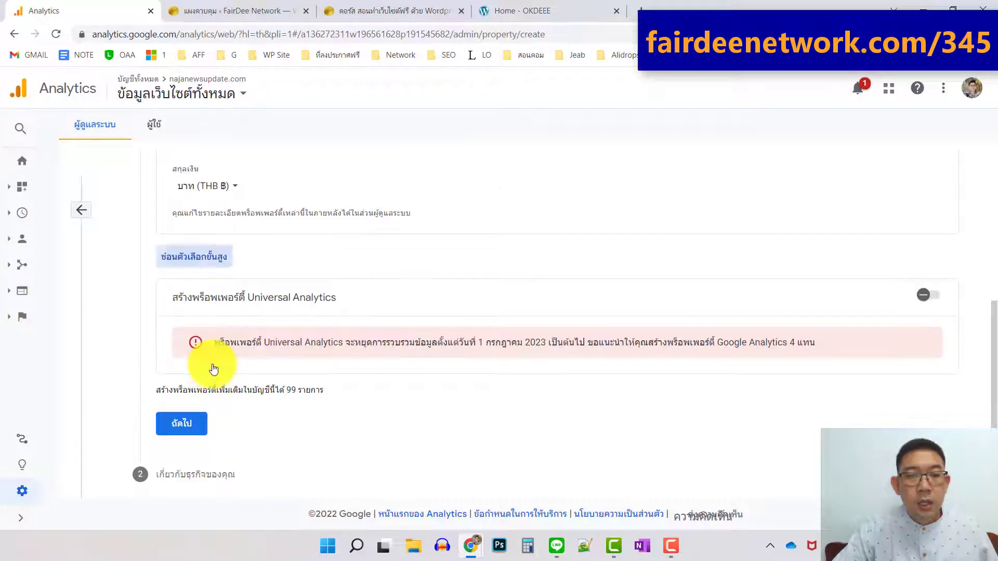
pyautogui.click(931, 295)
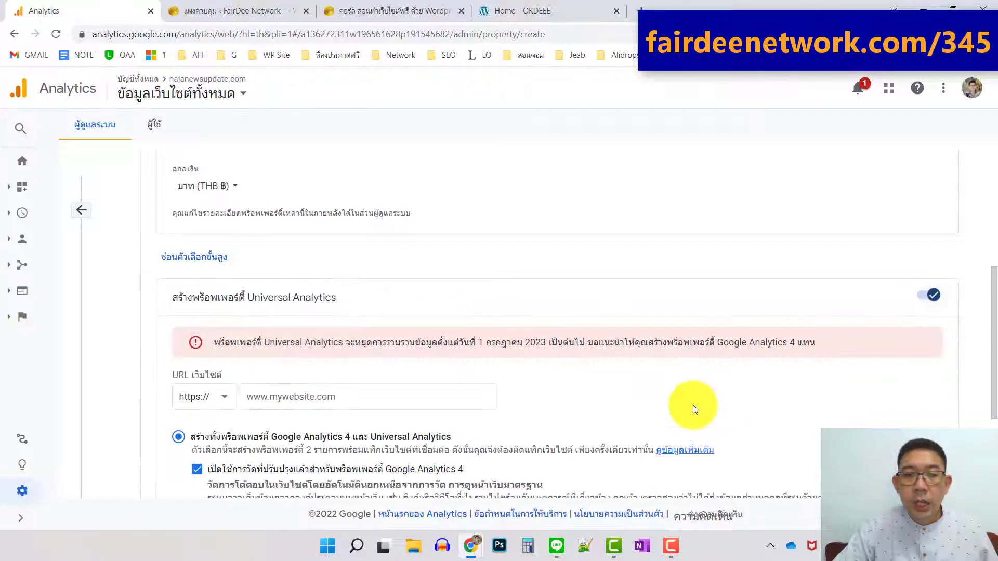
pyautogui.scroll(-3, 693, 404)
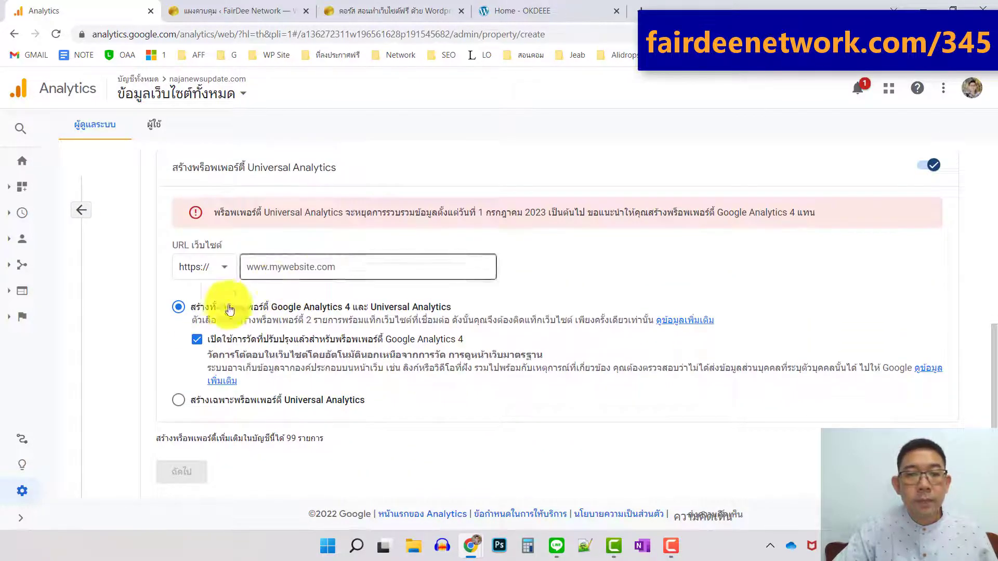
# Step: Enter najanews.com as the https website URL and continue to the business information stage
pyautogui.click(310, 271)
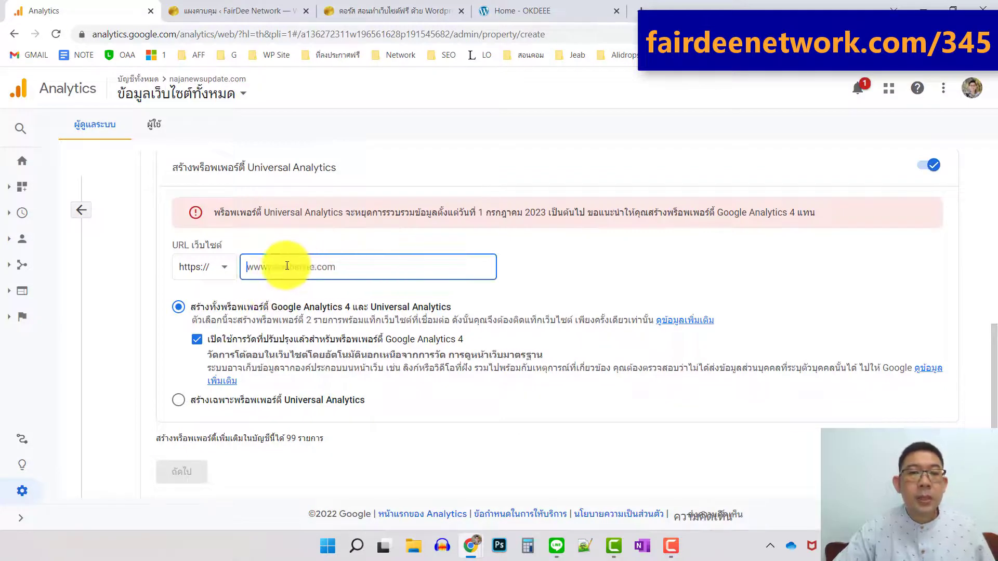
pyautogui.write('ฟ')
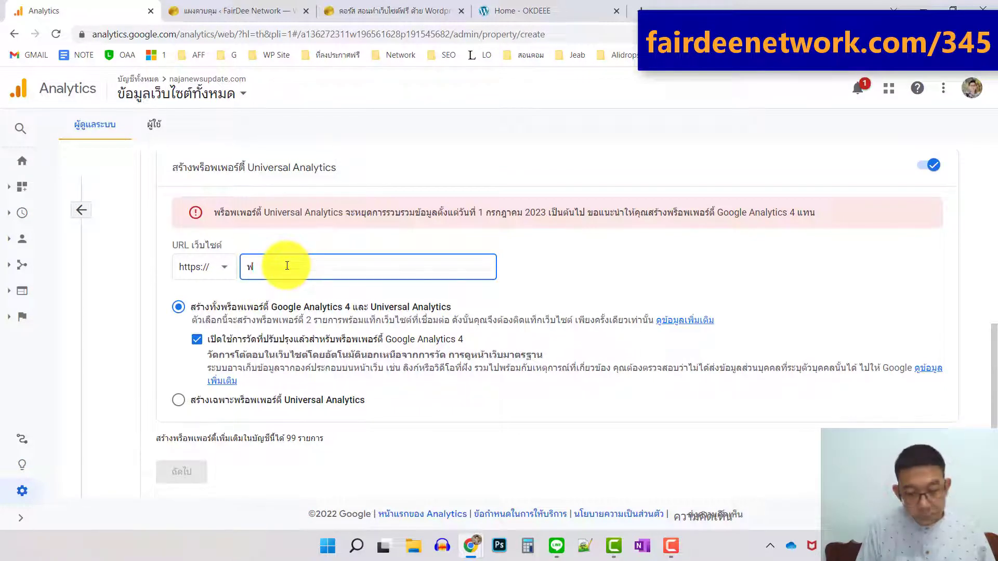
pyautogui.press('BackSpace')
pyautogui.write('na')
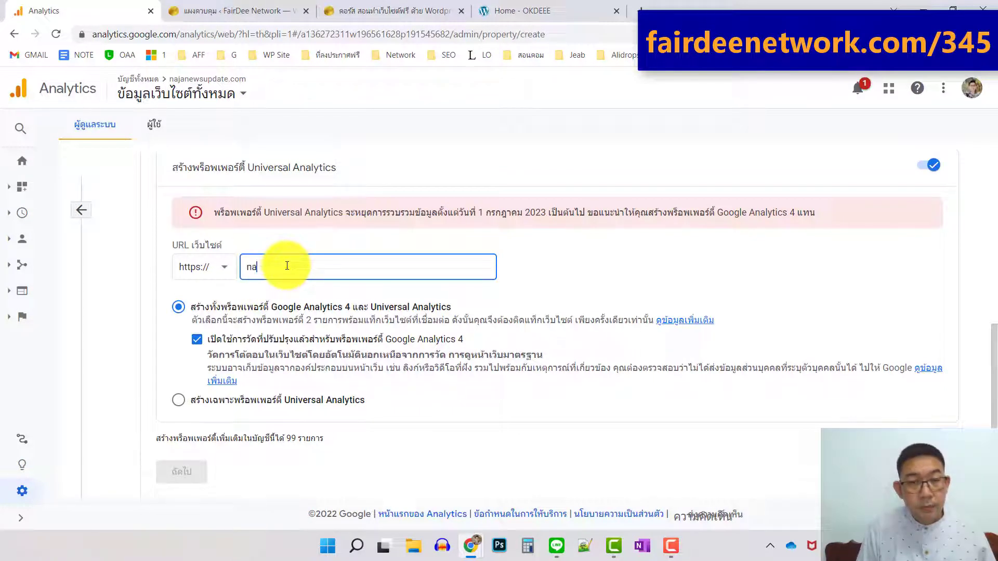
pyautogui.write('ja')
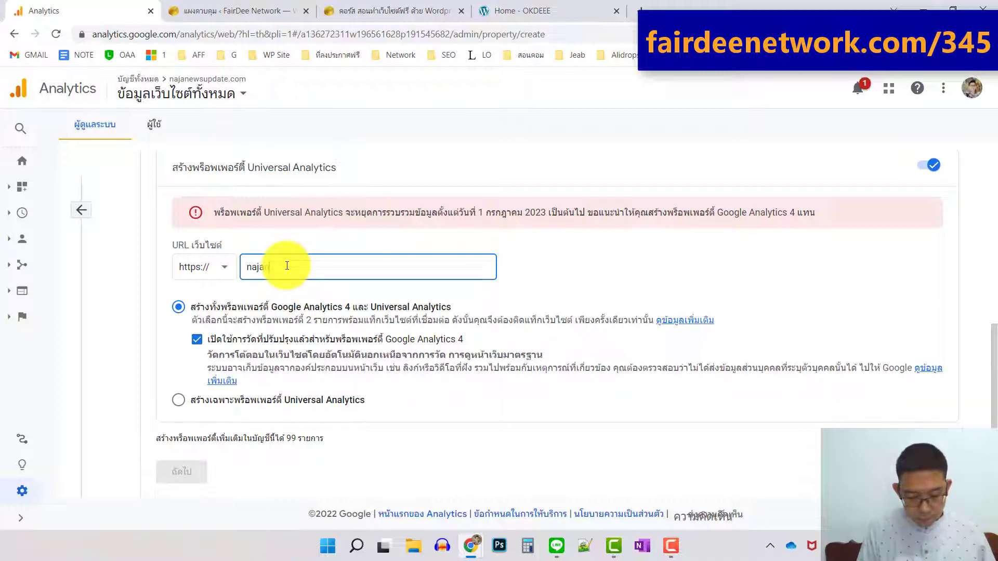
pyautogui.write('news.com')
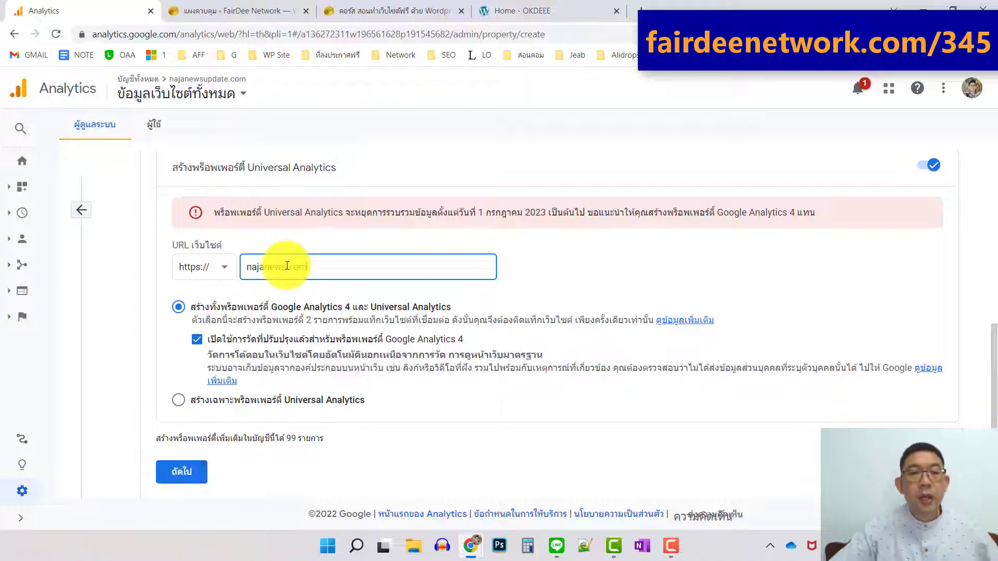
pyautogui.click(179, 473)
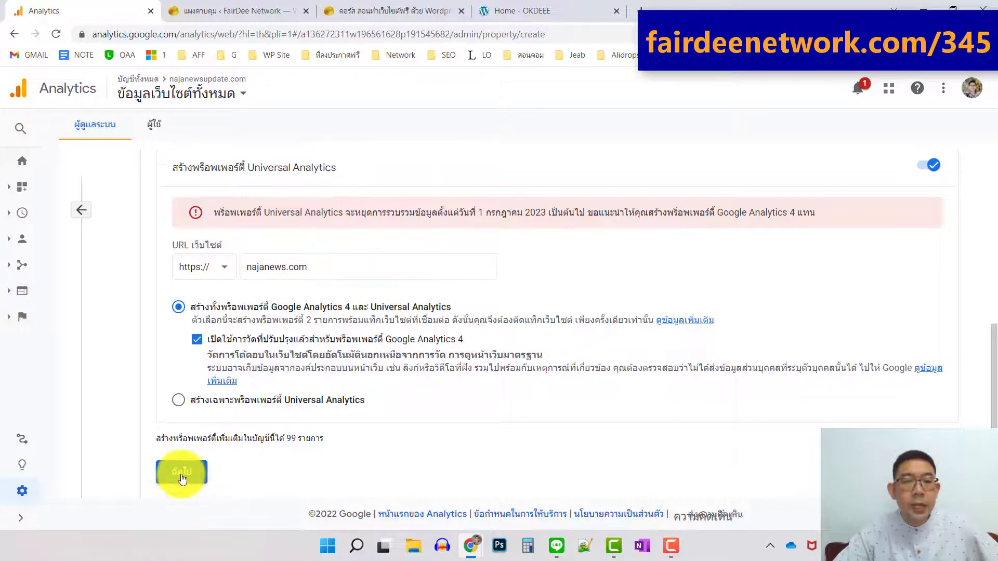
# Step: Set the business size to small, with 1 to 10 employees
pyautogui.scroll(3, 609, 332)
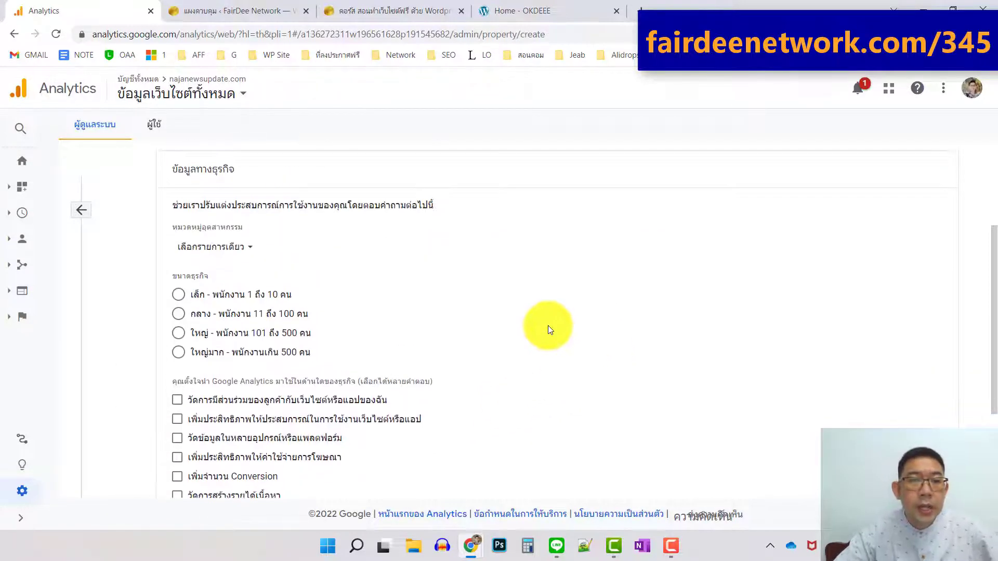
pyautogui.click(178, 293)
pyautogui.scroll(-3, 475, 282)
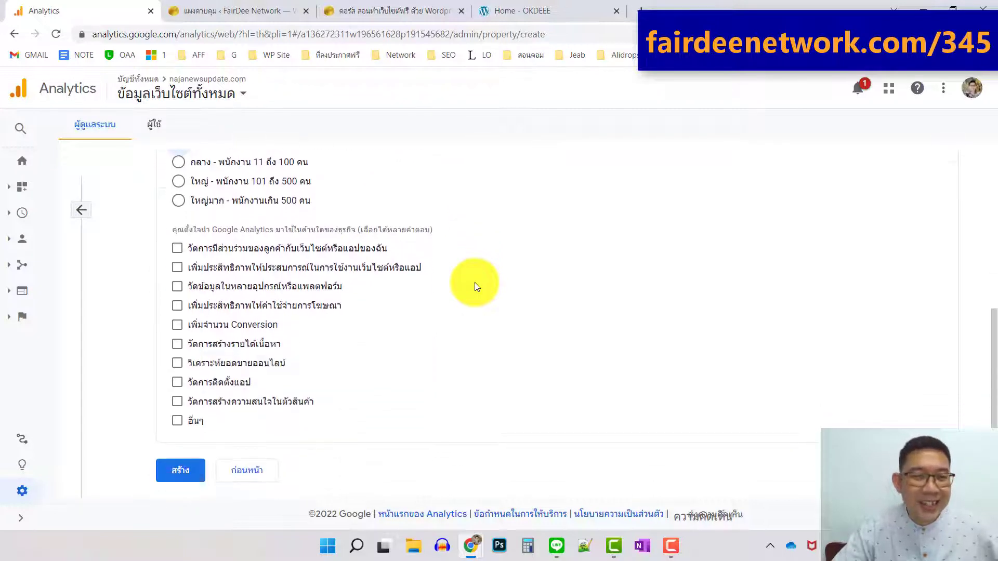
# Step: Select every intended use of Google Analytics except อื่นๆ (Other) and create the property
pyautogui.click(178, 250)
pyautogui.click(175, 267)
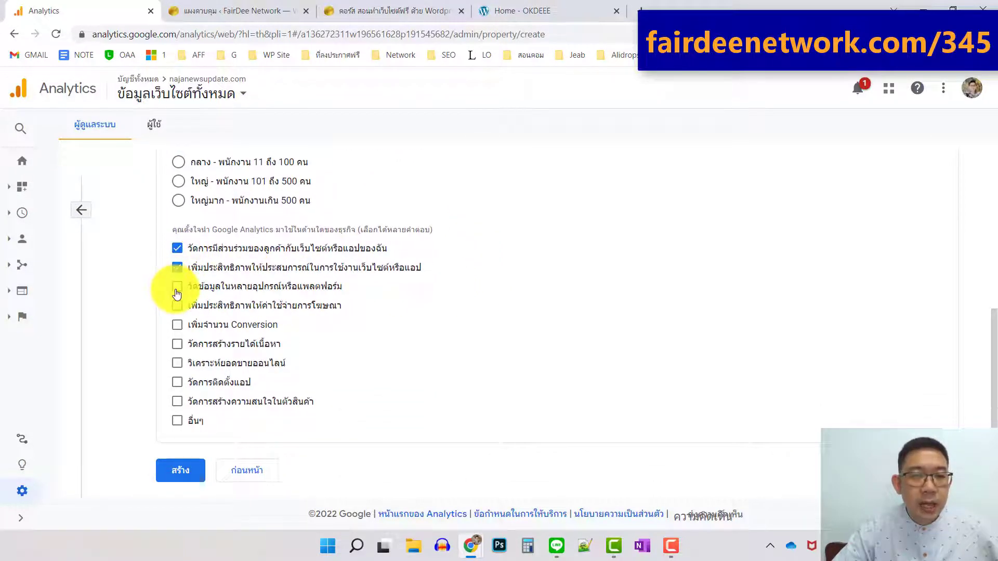
pyautogui.click(173, 286)
pyautogui.click(178, 307)
pyautogui.click(180, 324)
pyautogui.click(179, 343)
pyautogui.click(178, 363)
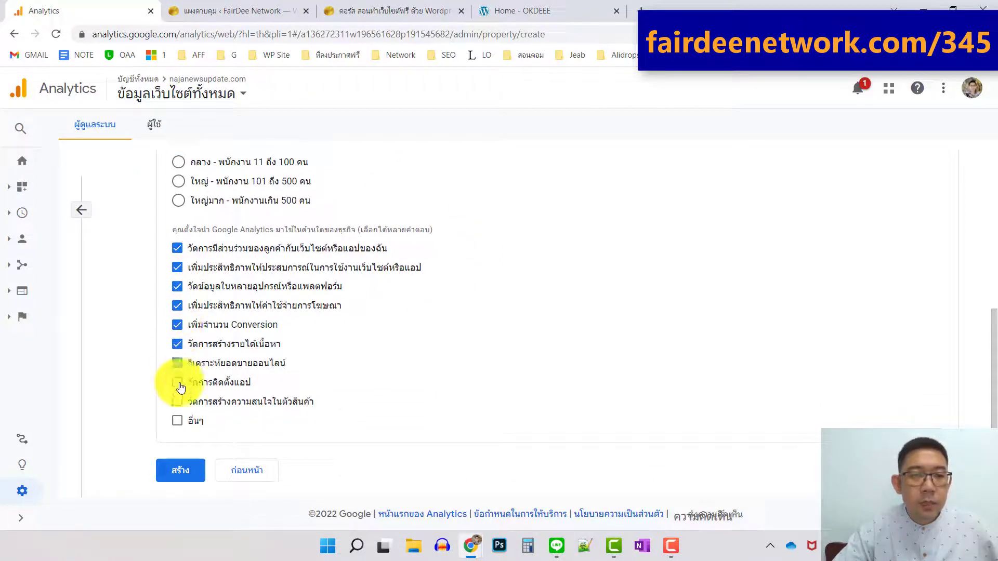
pyautogui.click(177, 382)
pyautogui.click(177, 403)
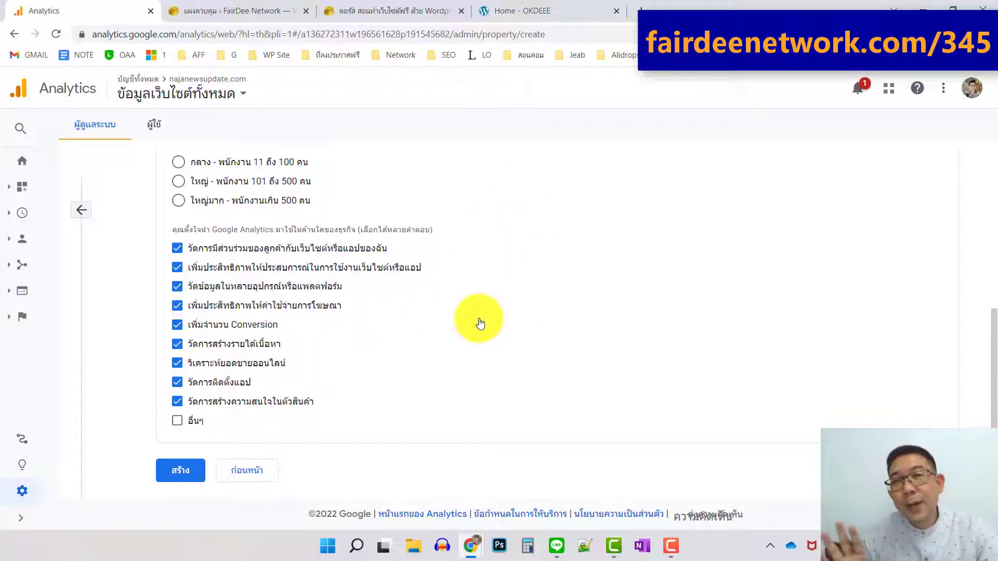
pyautogui.click(185, 472)
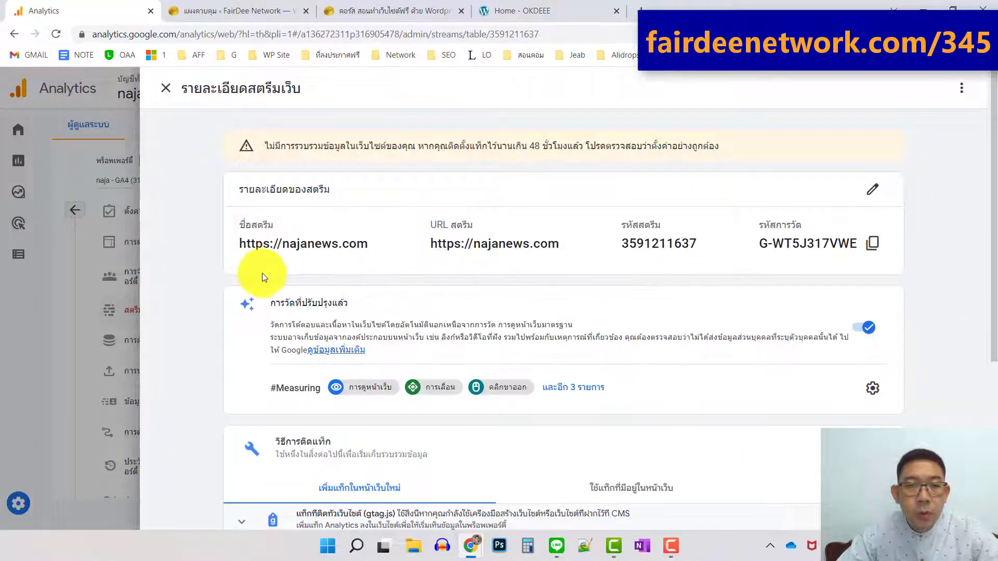
# Step: Review the new web stream's details and tagging instructions, close them, and return to the admin overview
pyautogui.scroll(-2, 811, 270)
pyautogui.scroll(-3, 811, 270)
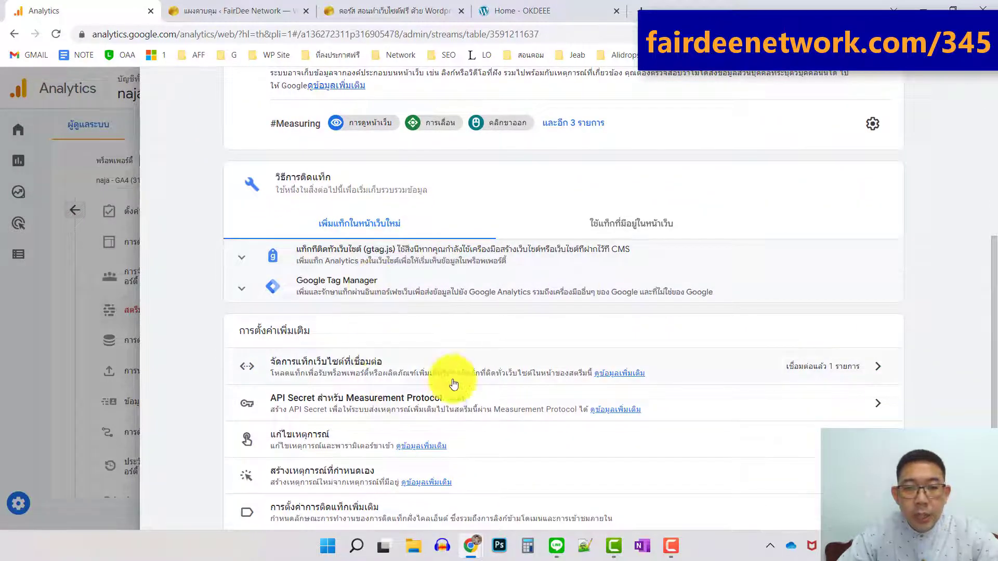
pyautogui.scroll(5, 831, 327)
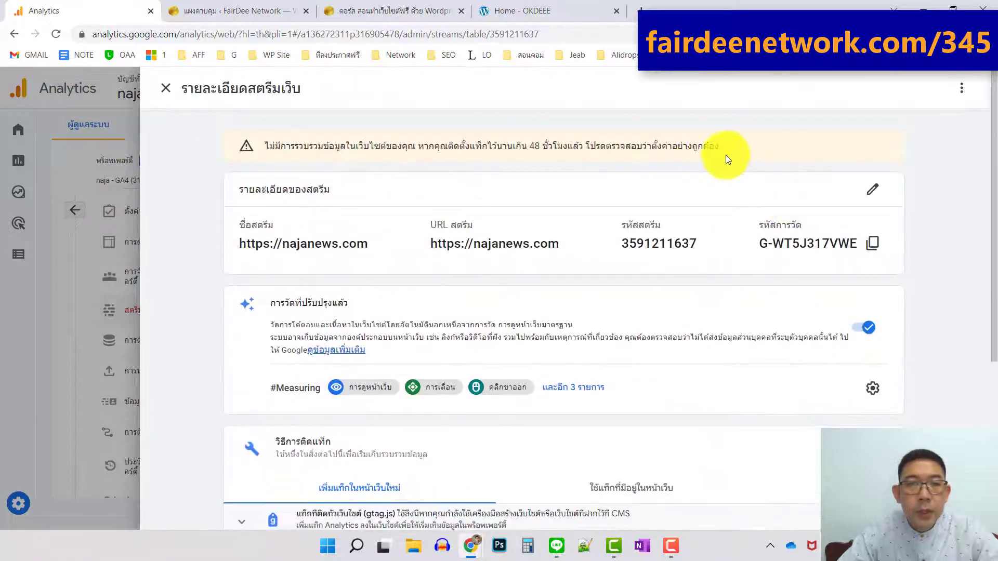
pyautogui.click(166, 81)
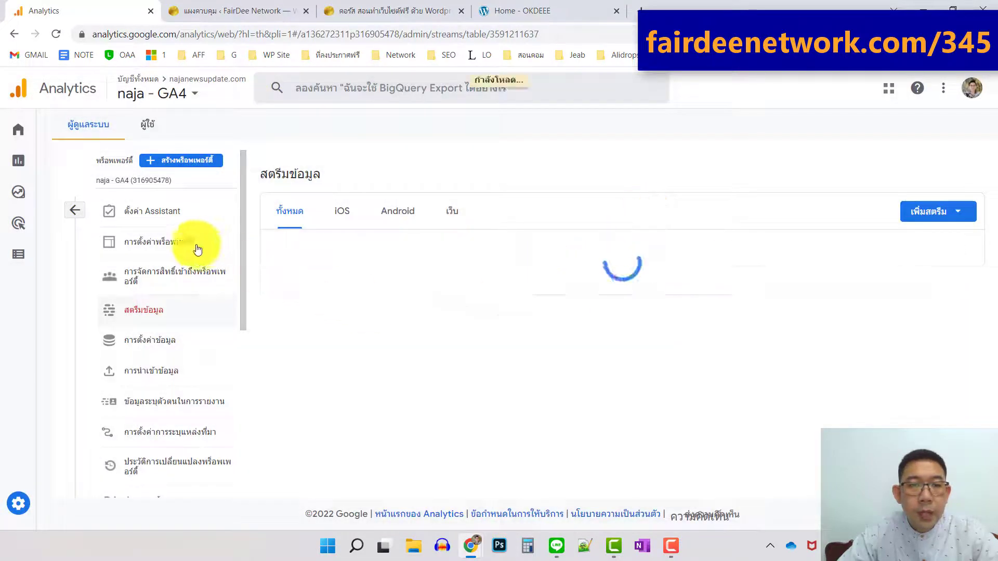
pyautogui.click(76, 212)
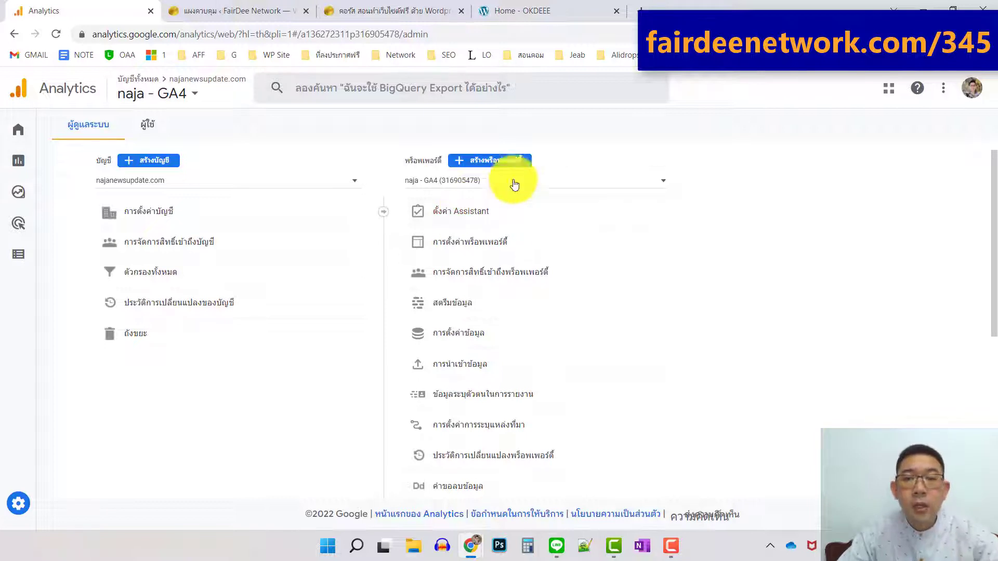
# Step: Switch to the najanewsupdate.com Universal Analytics property and open its tracking code page
pyautogui.click(627, 186)
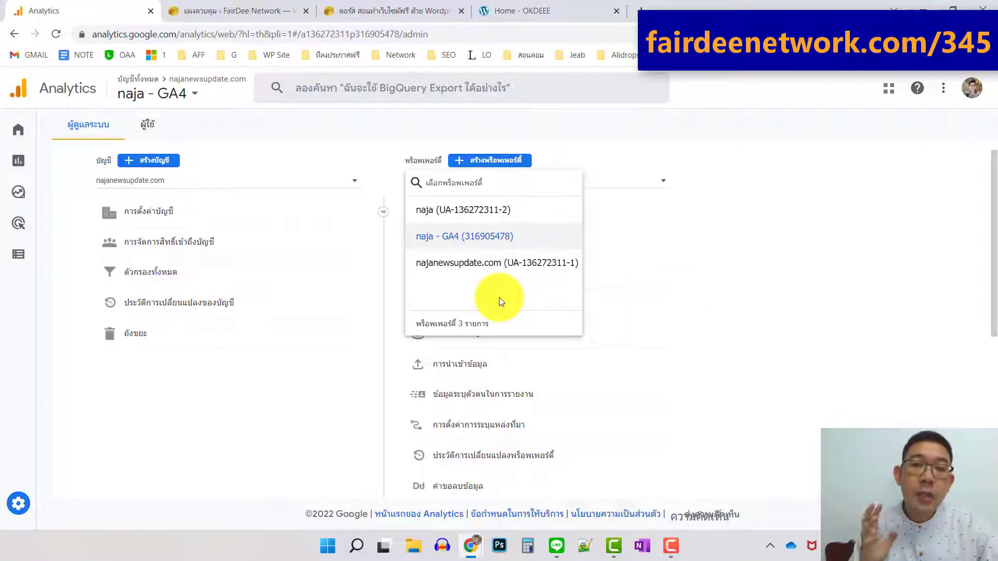
pyautogui.click(501, 264)
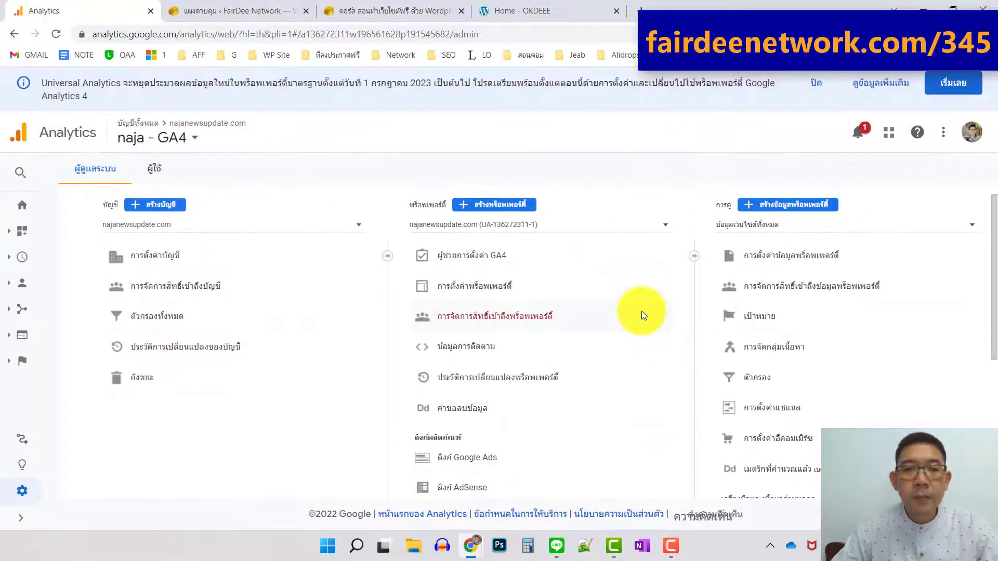
pyautogui.click(463, 345)
pyautogui.scroll(-1, 474, 352)
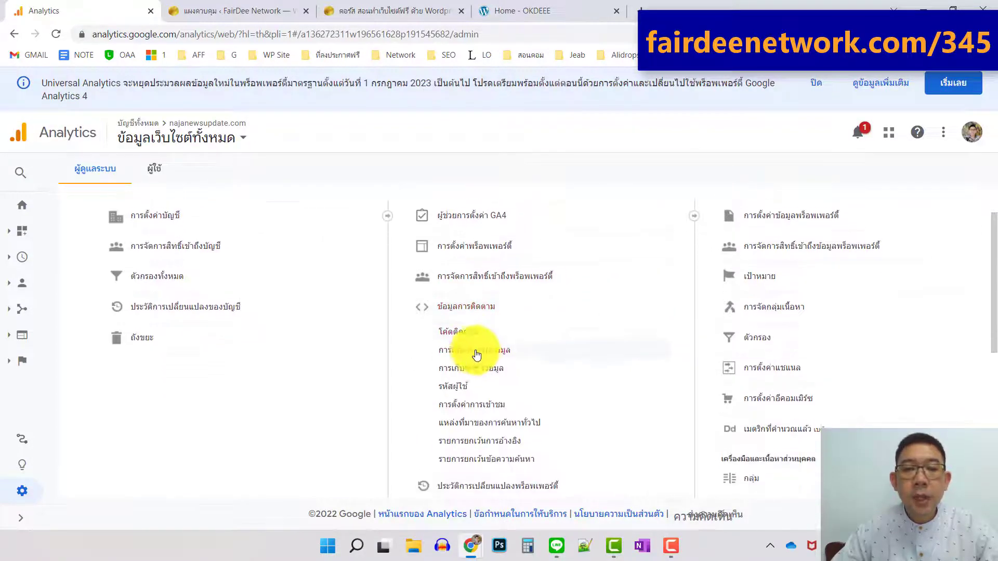
pyautogui.click(470, 333)
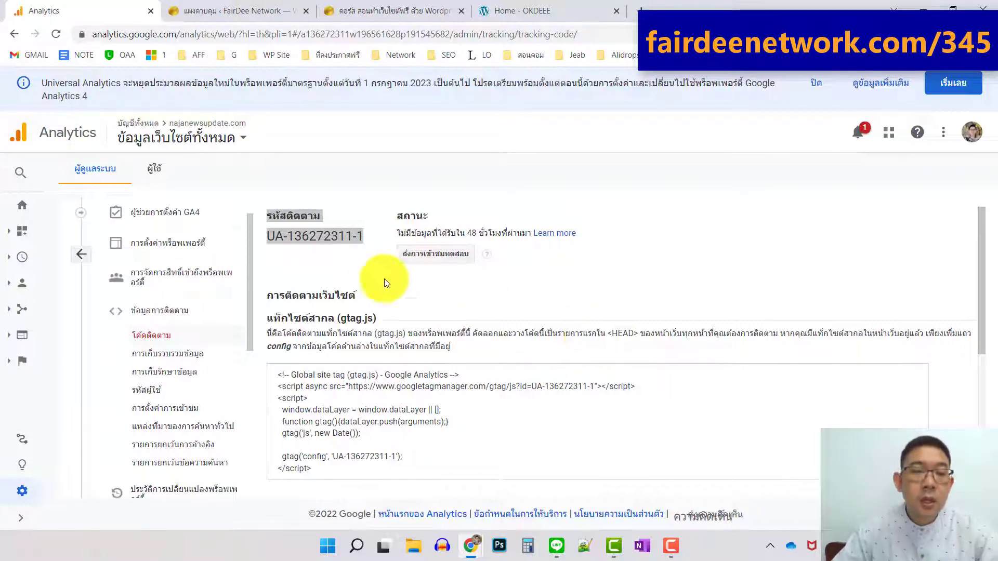
# Step: Highlight the najanewsupdate.com property's tracking ID on the tracking code page
pyautogui.moveTo(266, 237); pyautogui.dragTo(366, 235)
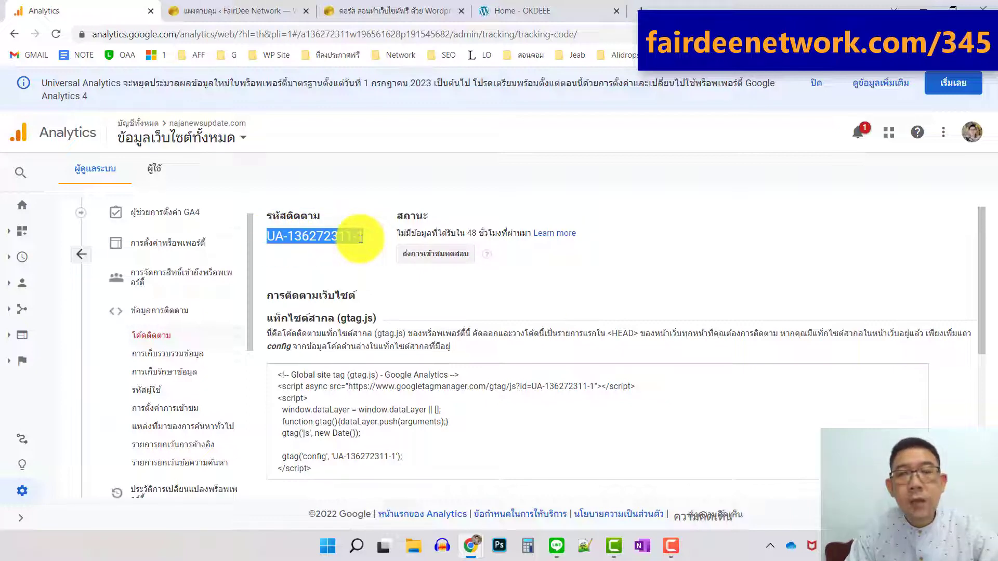
pyautogui.click(366, 226)
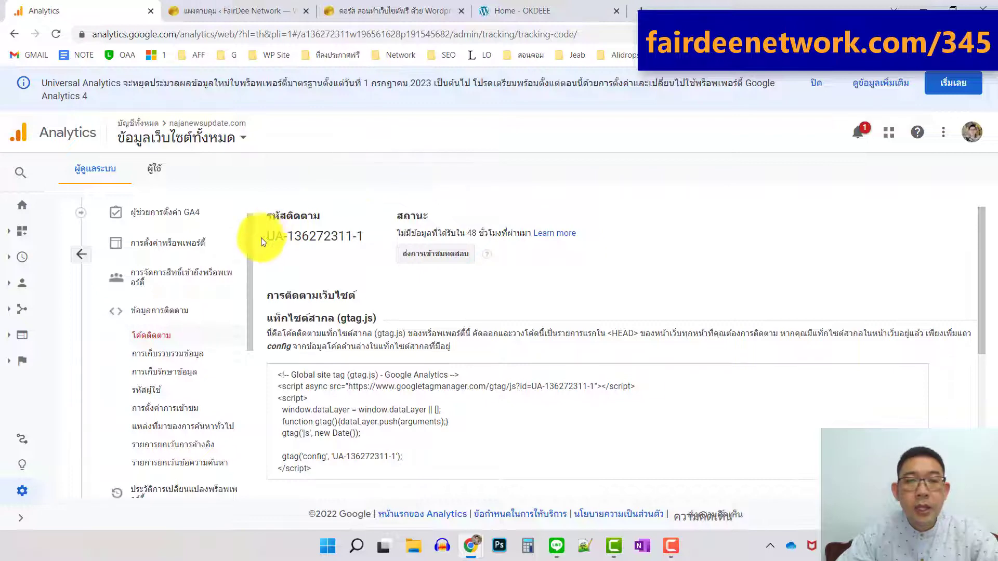
pyautogui.moveTo(264, 238)
pyautogui.mouseDown()
pyautogui.moveTo(353, 235)
pyautogui.moveTo(265, 237)
pyautogui.mouseUp()
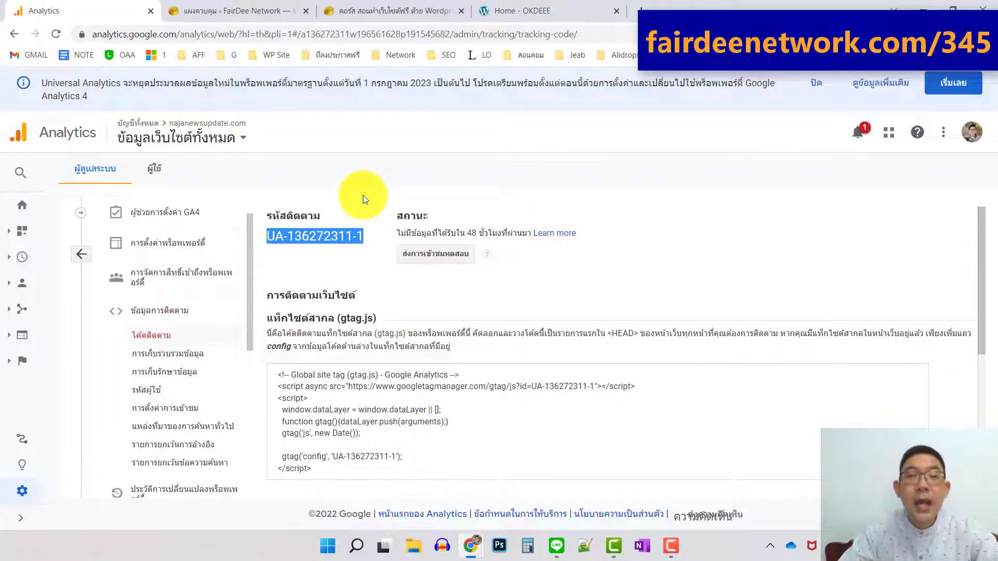